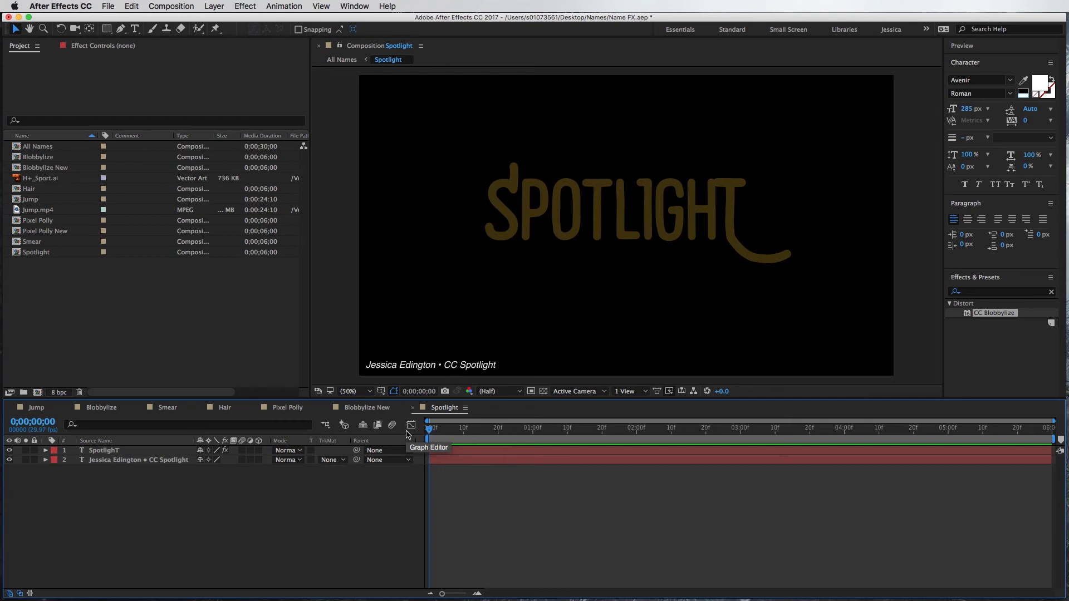
- Preview the finished text animation in the Spotlight composition
key(space)
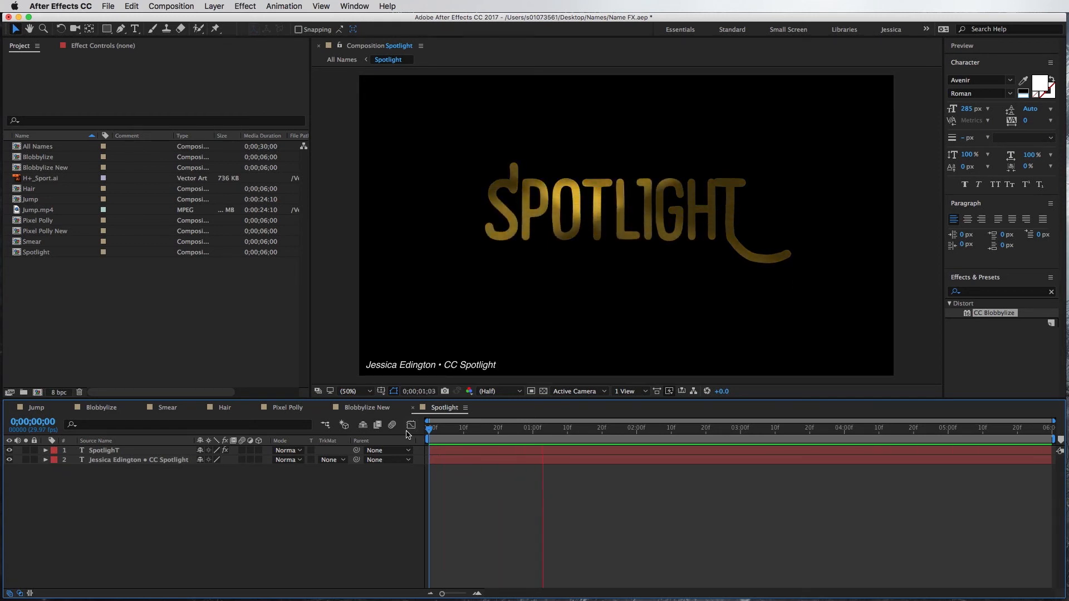
key(space)
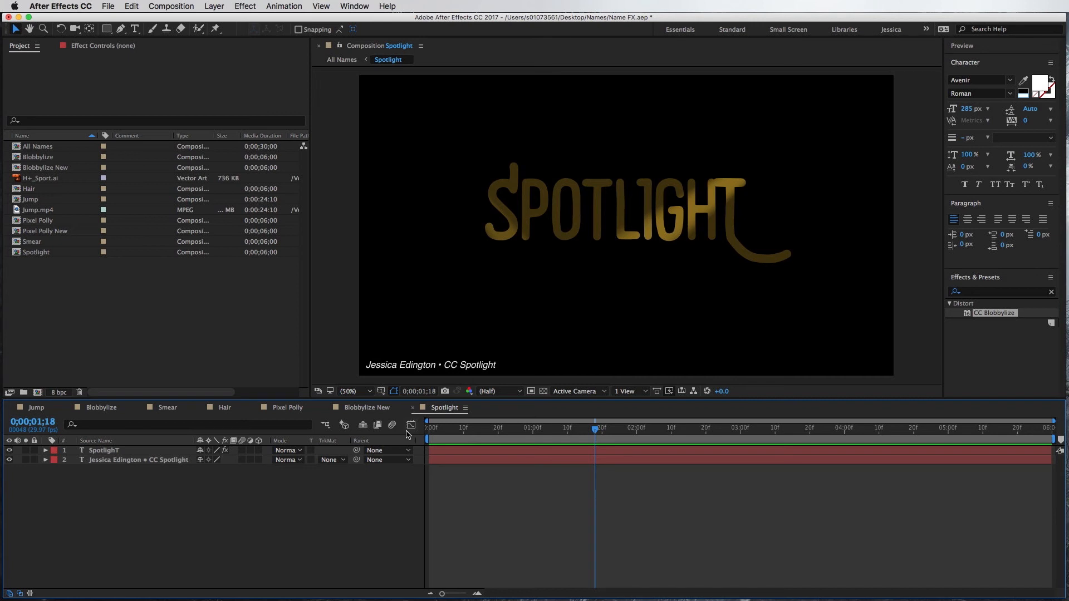
- Create a 1920 x 1080, 29.97 fps, 6-second composition named Spotlight New
click(38, 393)
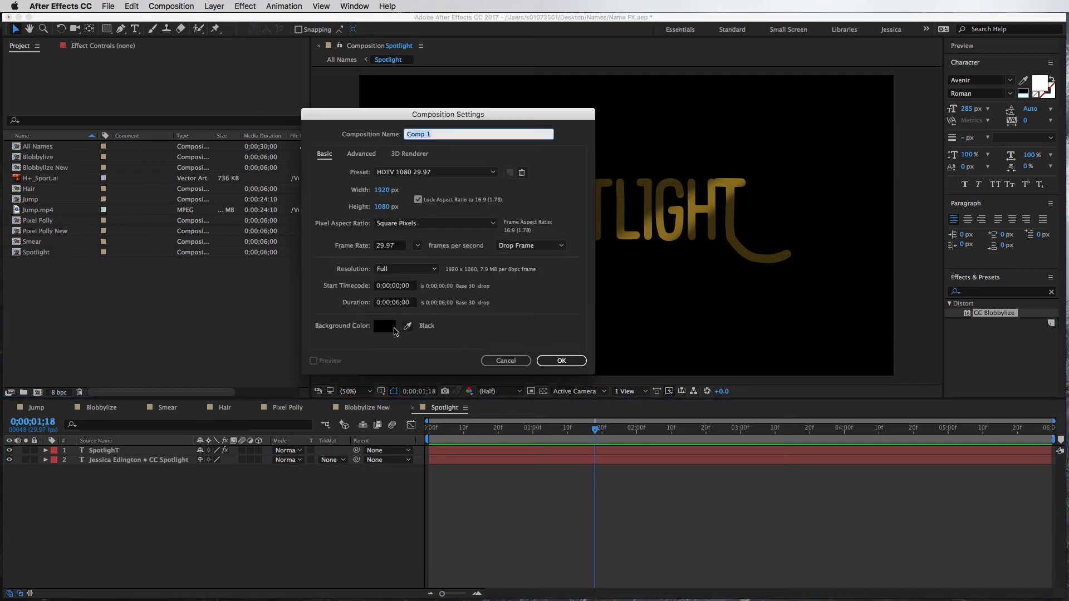
text(Spotlight New)
click(554, 361)
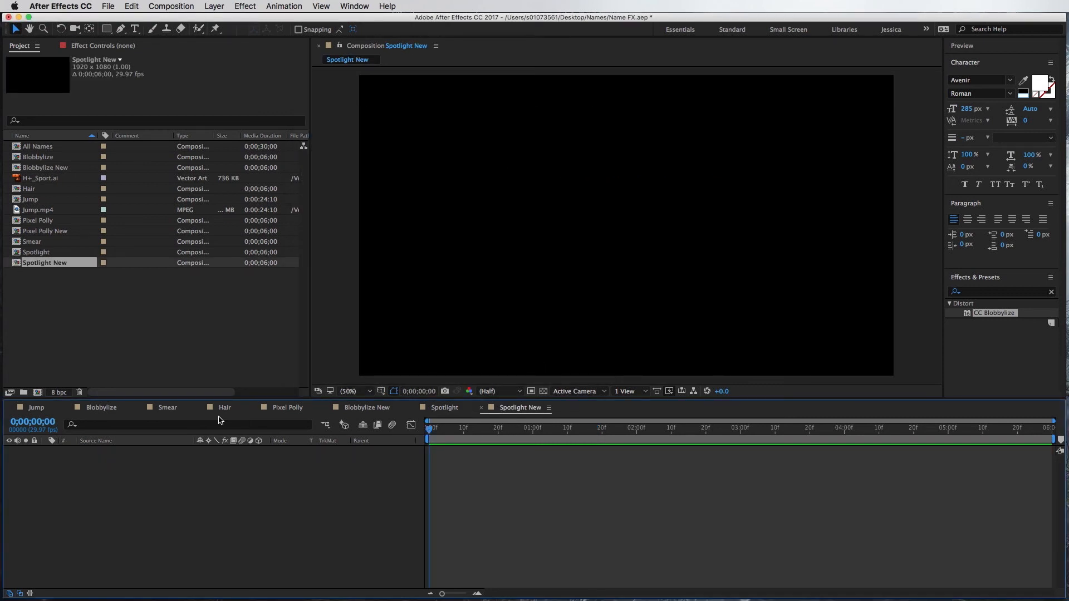
click(46, 336)
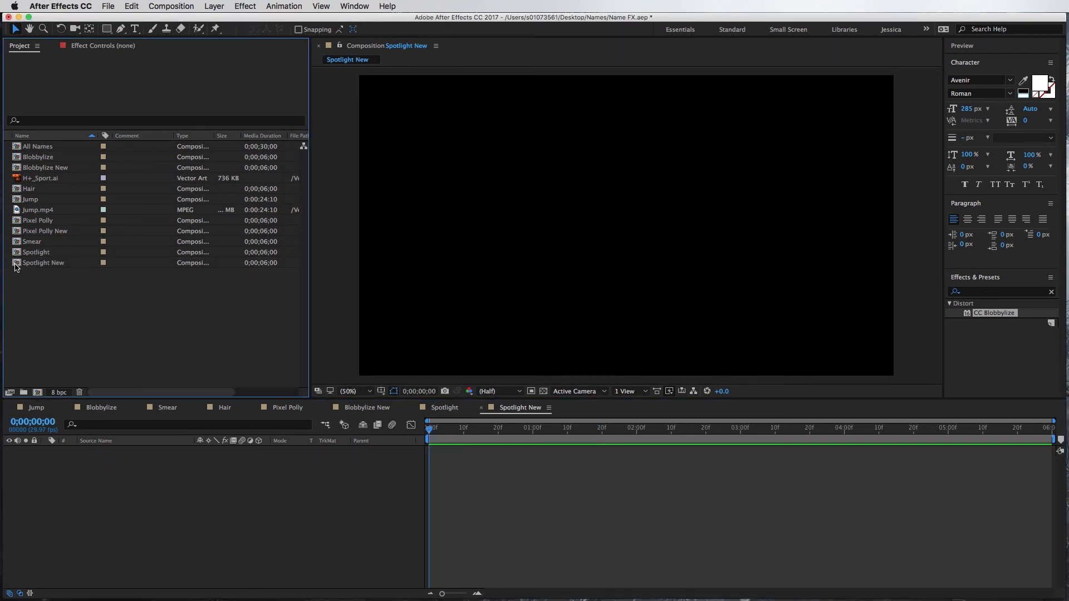
click(96, 468)
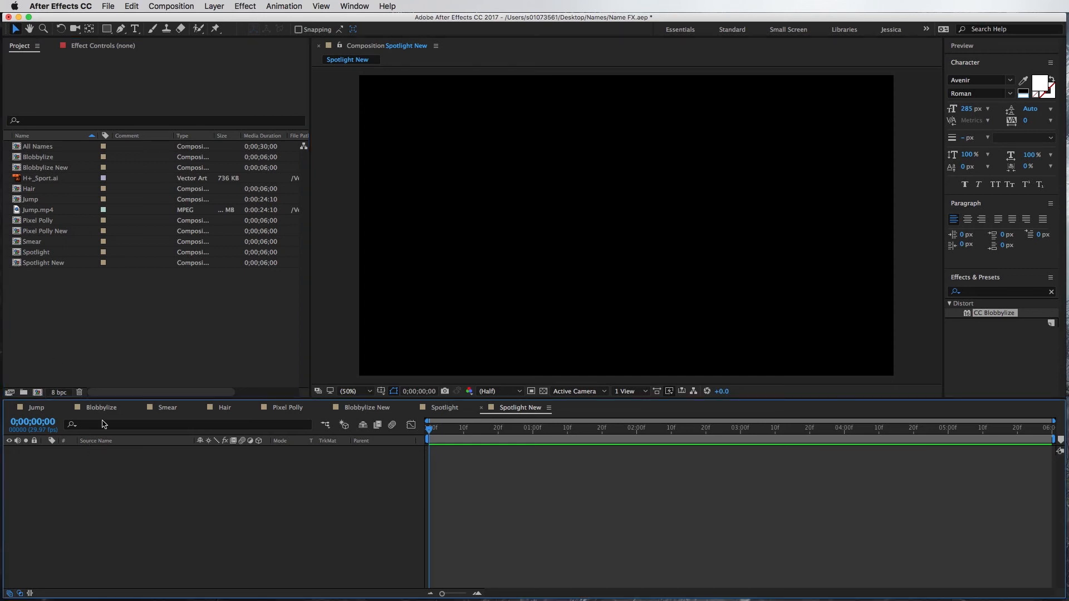
- Add a text layer reading SPOTLIGHT in the upper part of the new composition
click(136, 31)
click(469, 175)
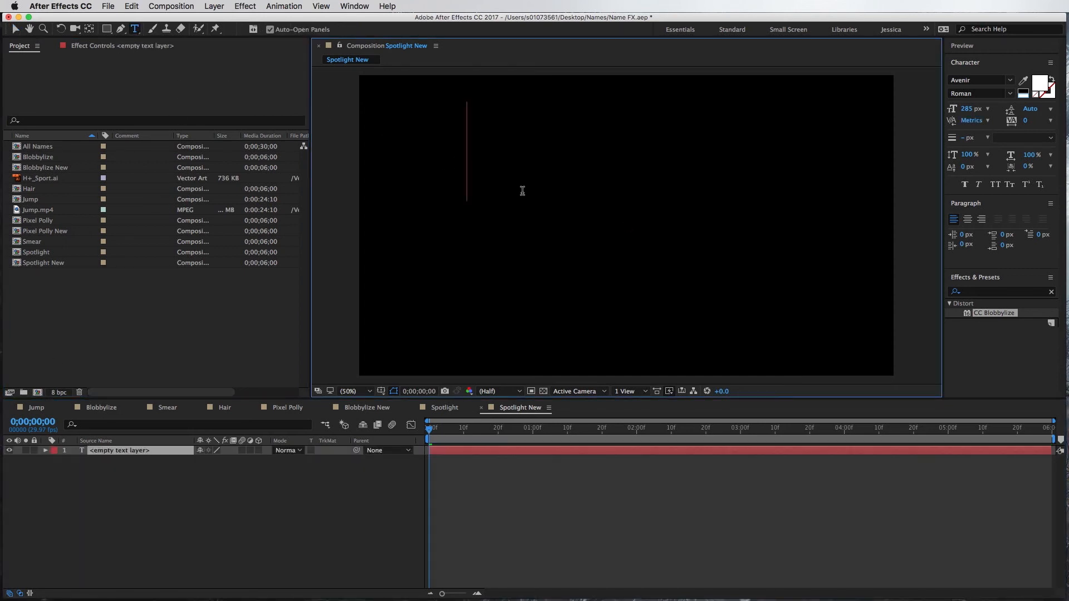
text(Spol)
key(BackSpace)
key(BackSpace)
key(BackSpace)
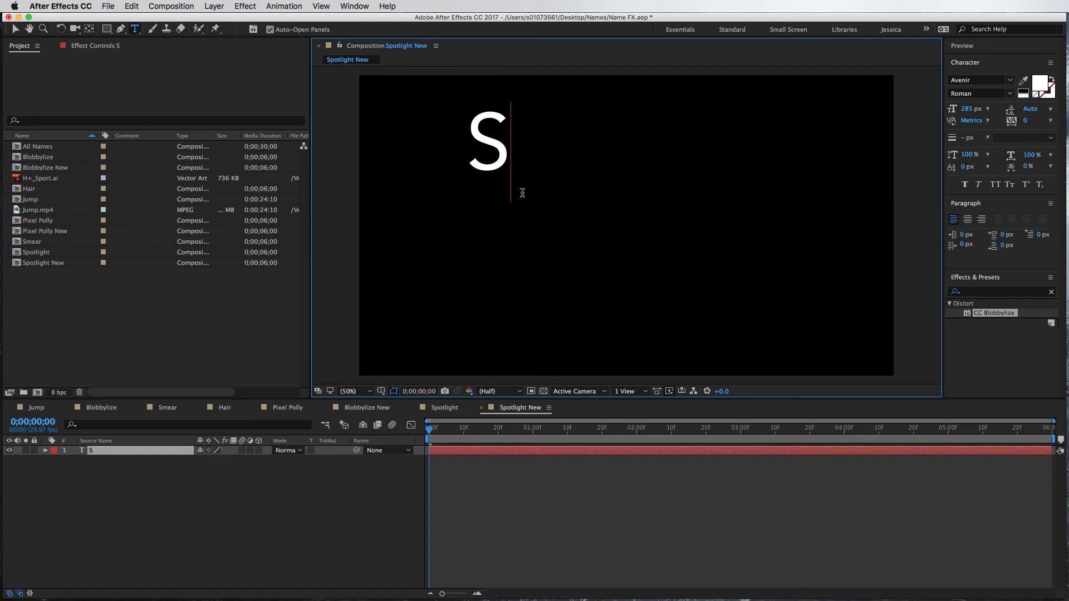
text(POTLIGHT)
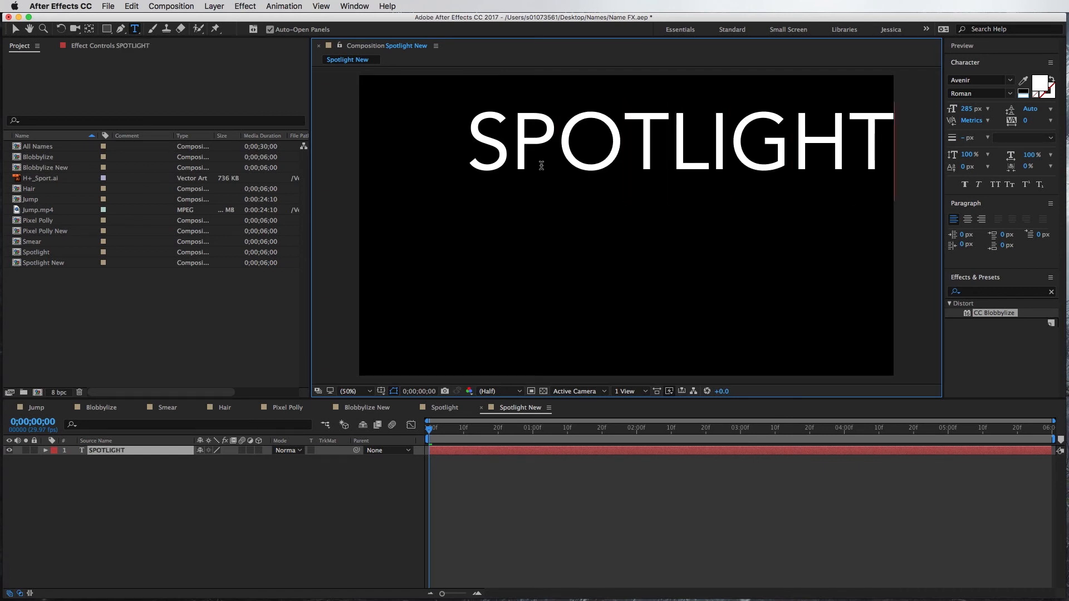
- Try to set the SPOTLIGHT text's fill color to orange EEA609
click(1037, 83)
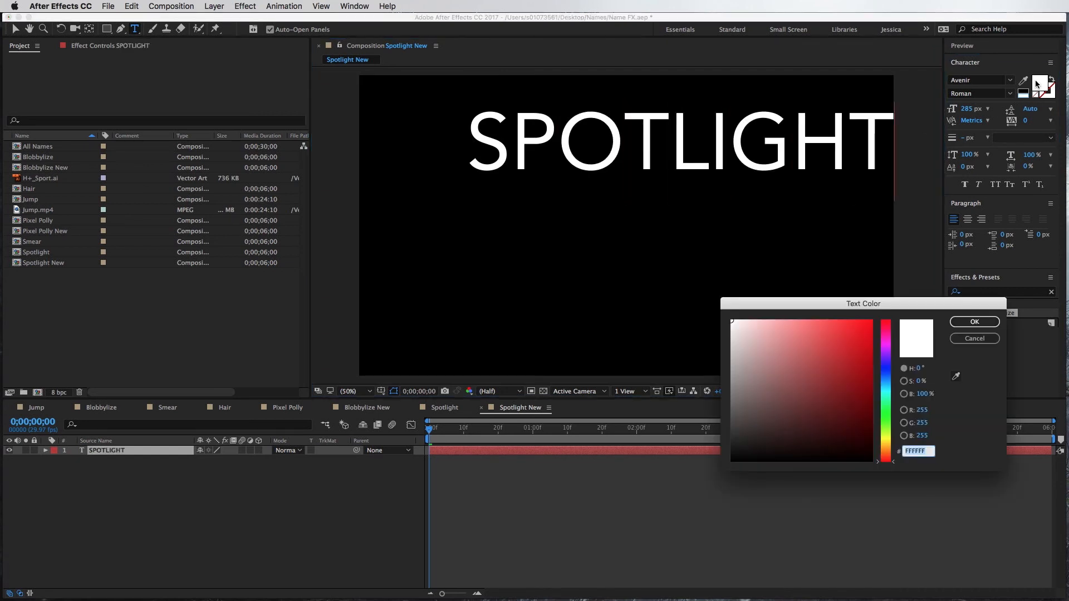
click(886, 445)
click(872, 329)
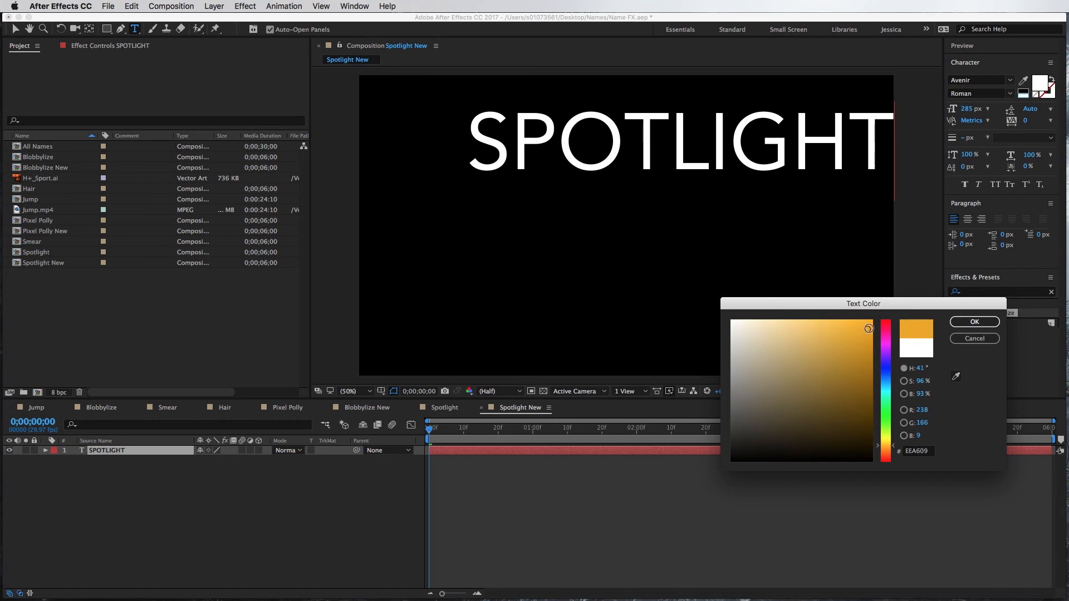
click(954, 324)
- Set the fill color of the whole SPOTLIGHT word to golden yellow FFC100
click(772, 132)
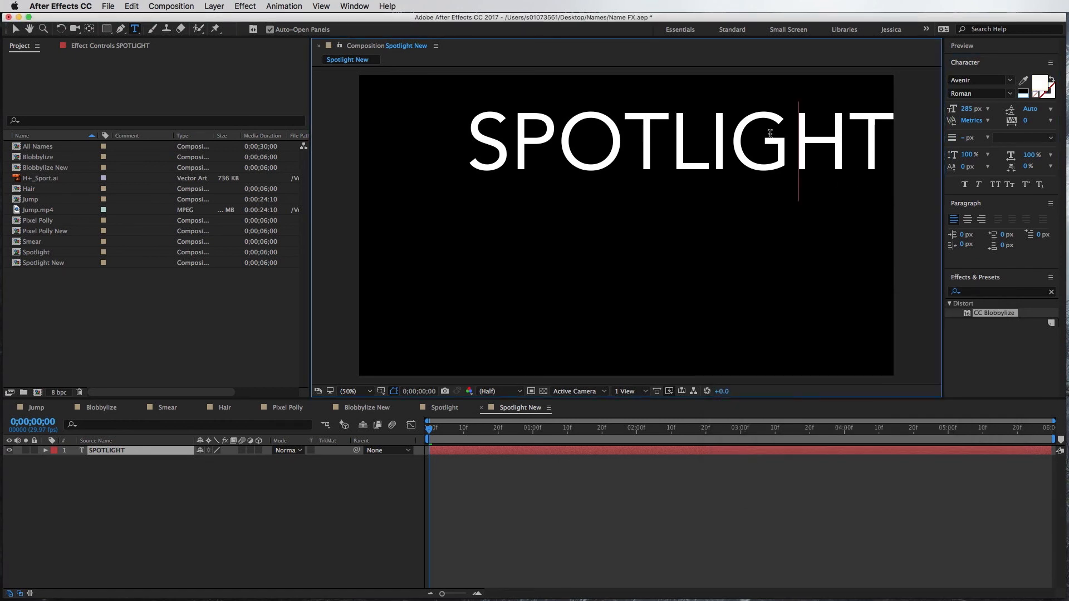
double_click(772, 132)
click(1039, 85)
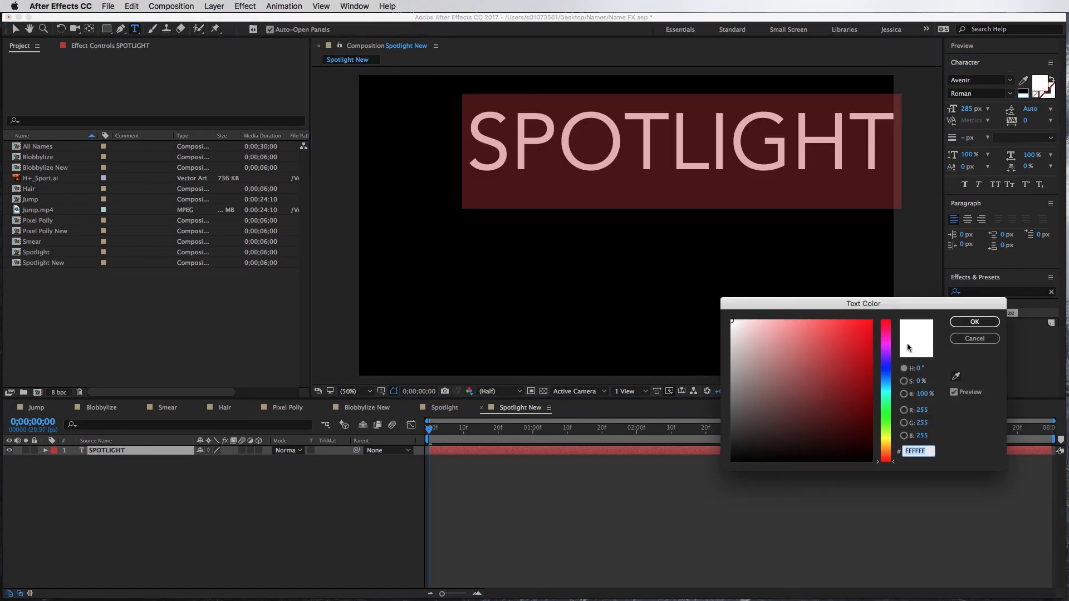
click(886, 446)
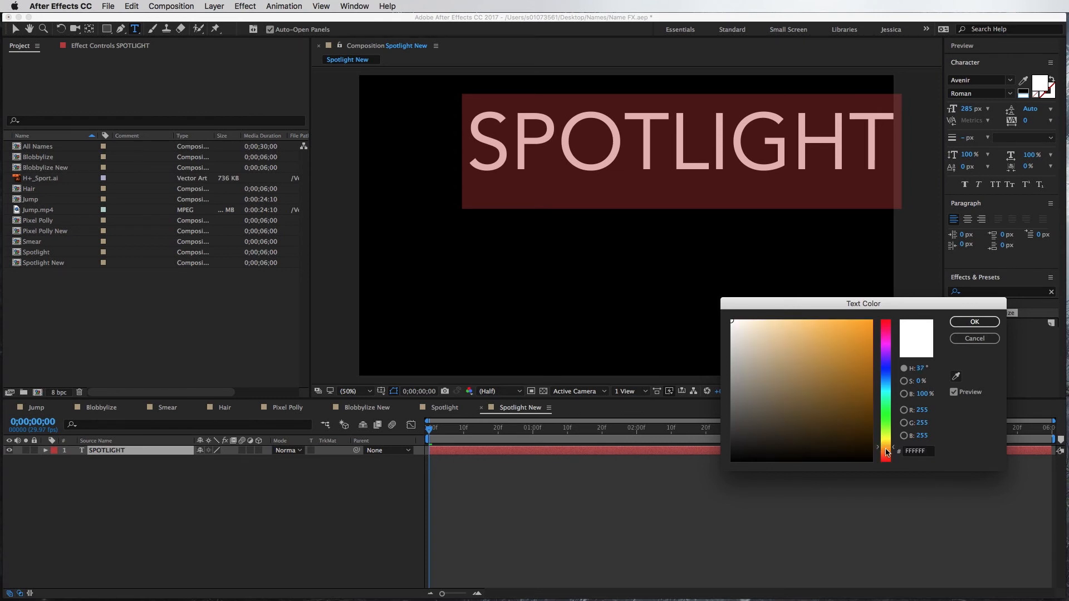
drag(889, 448, 890, 446)
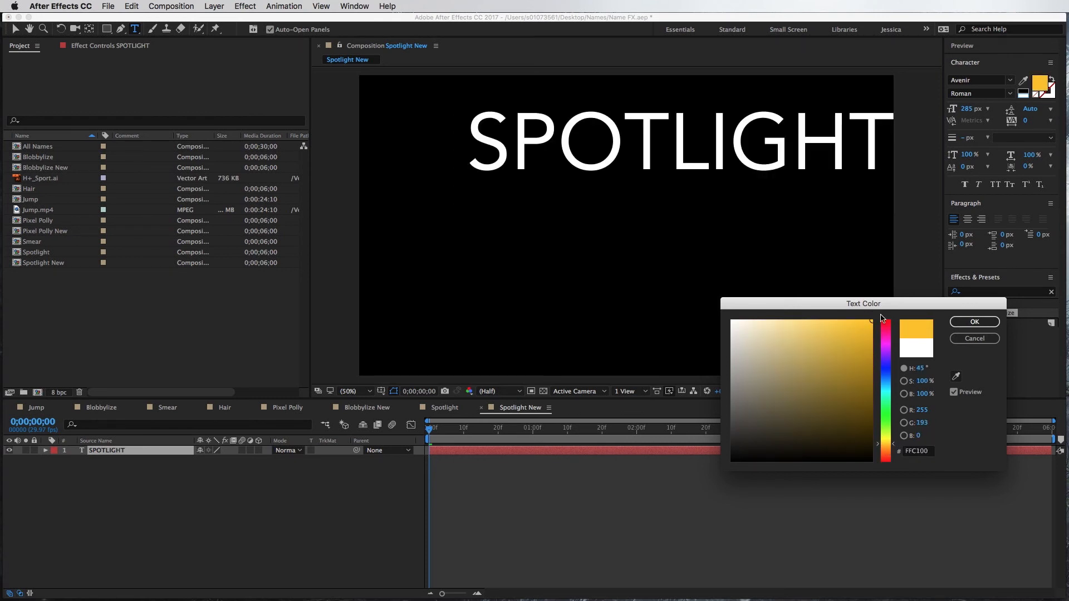
click(969, 323)
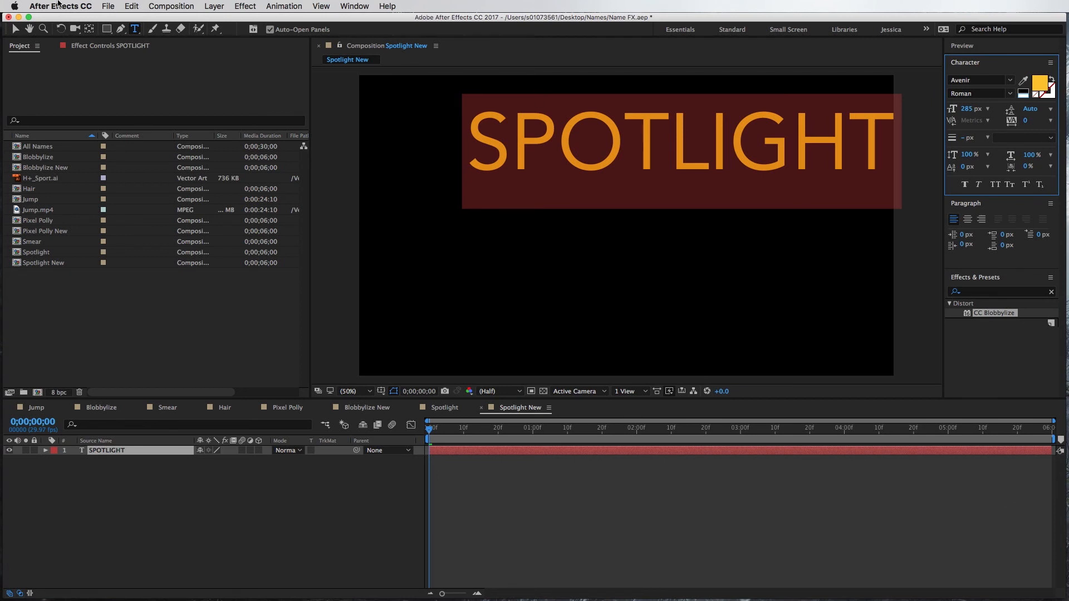
- Move the SPOTLIGHT text down to the middle of the composition frame and deselect it
click(15, 29)
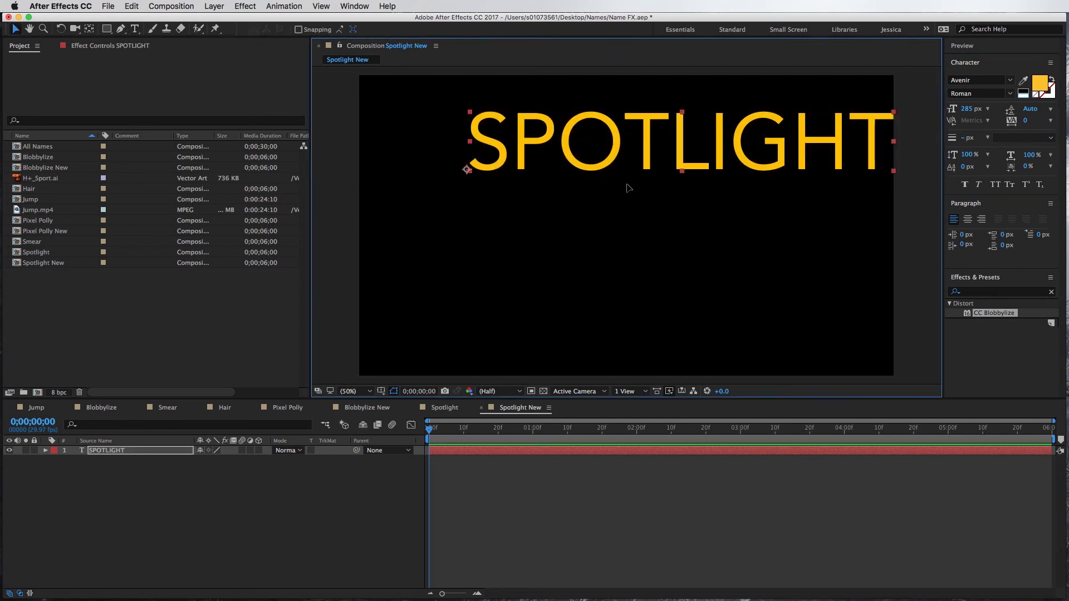
drag(635, 156, 642, 164)
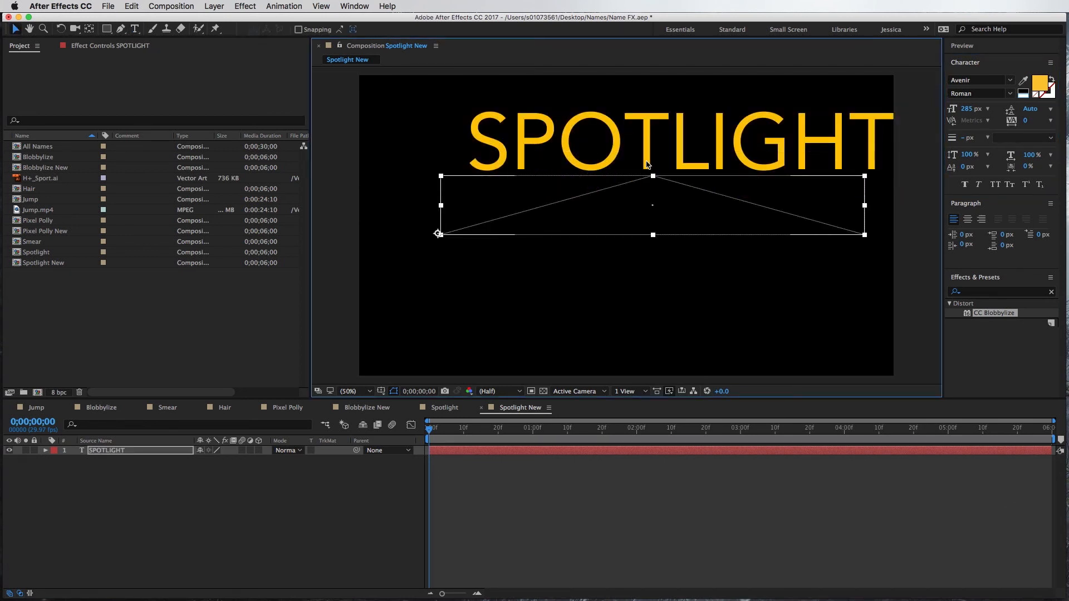
key(Caps_Lock)
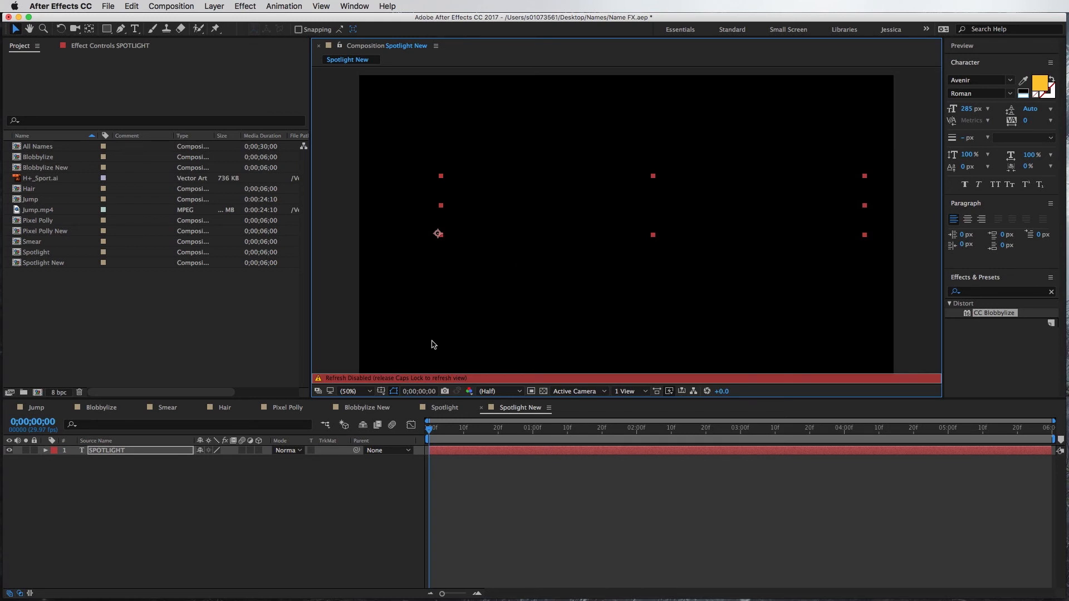
key(Caps_Lock)
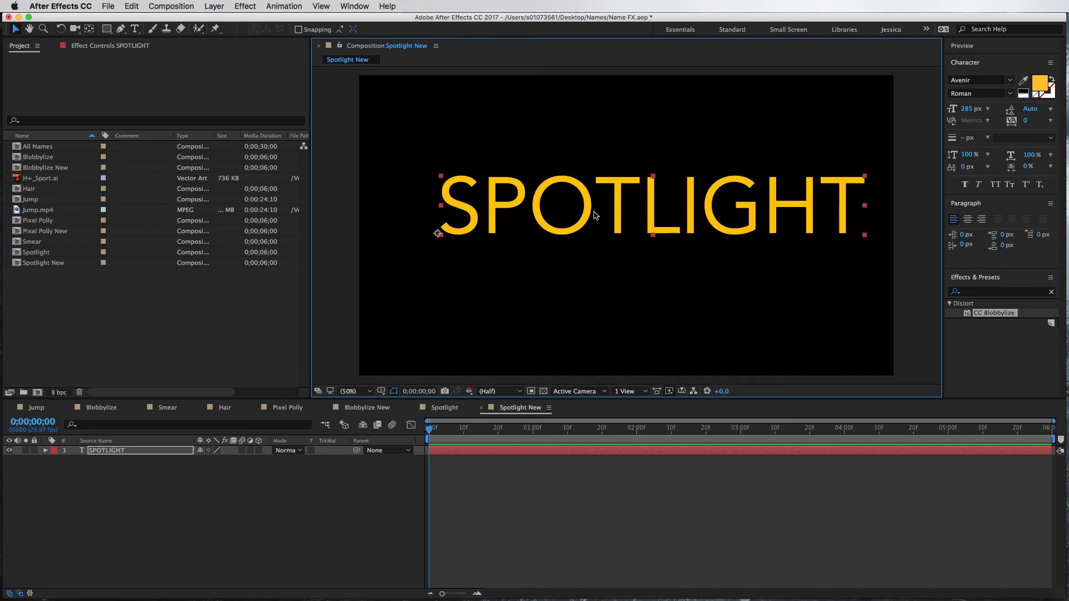
drag(590, 214, 562, 235)
click(505, 300)
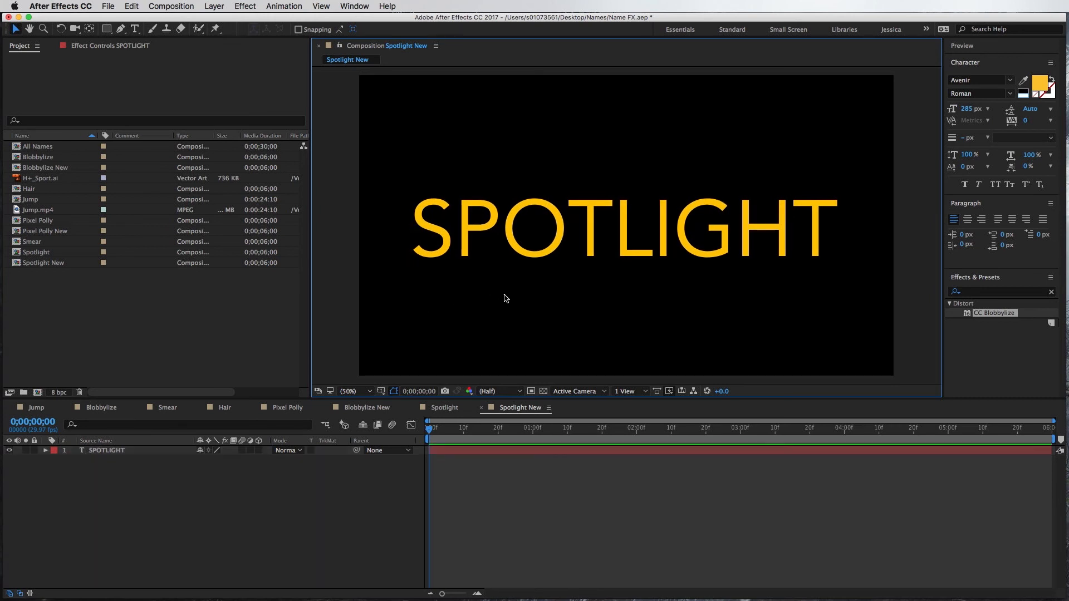
- Find the CC Spotlight effect by searching for "spot" and apply it to the SPOTLIGHT layer
click(95, 450)
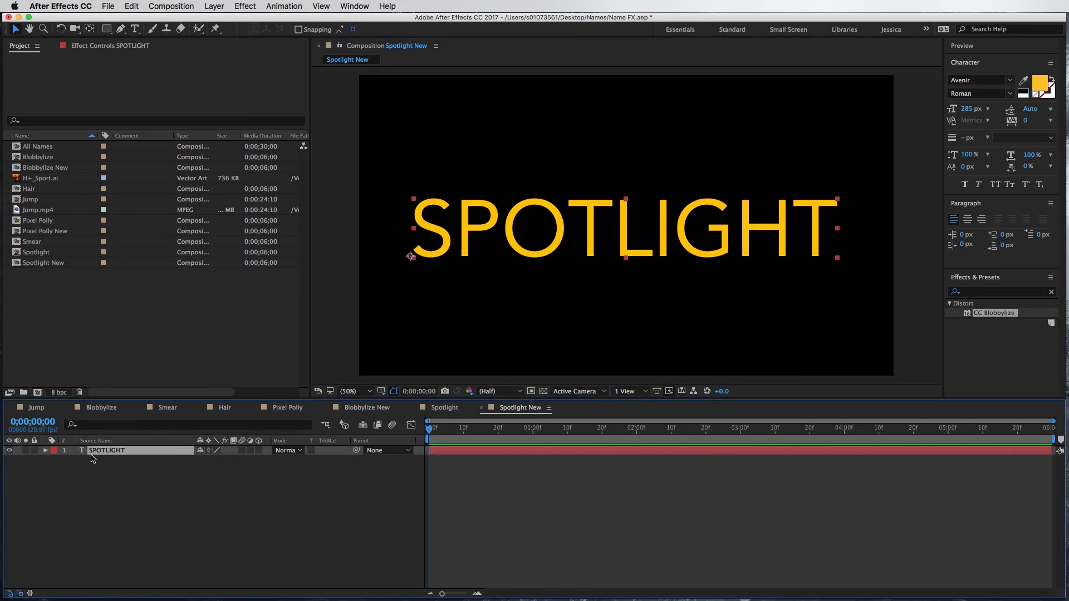
click(1052, 292)
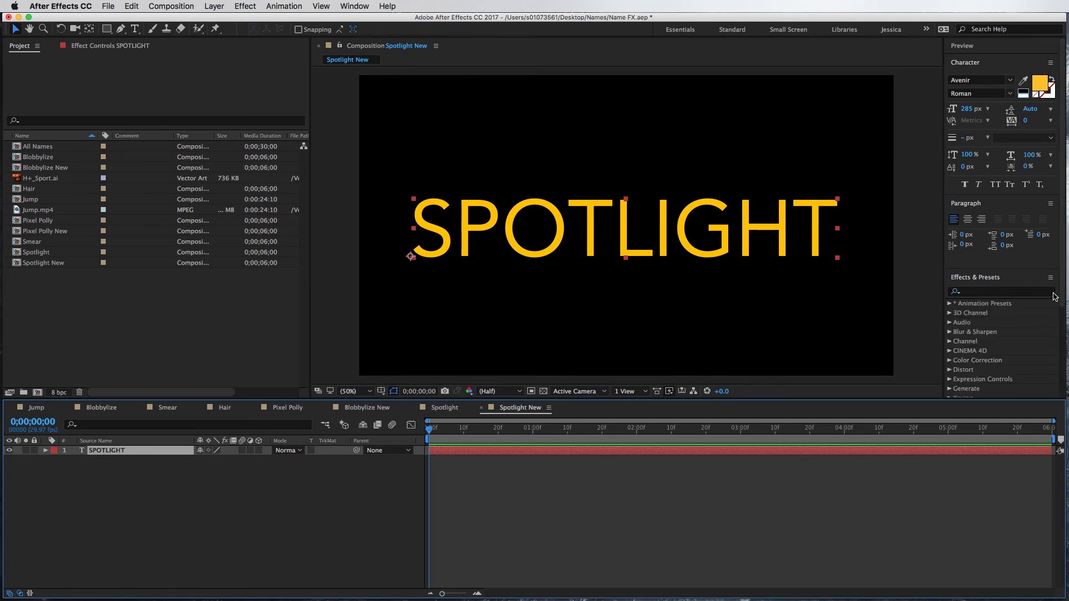
click(1000, 292)
text(spot)
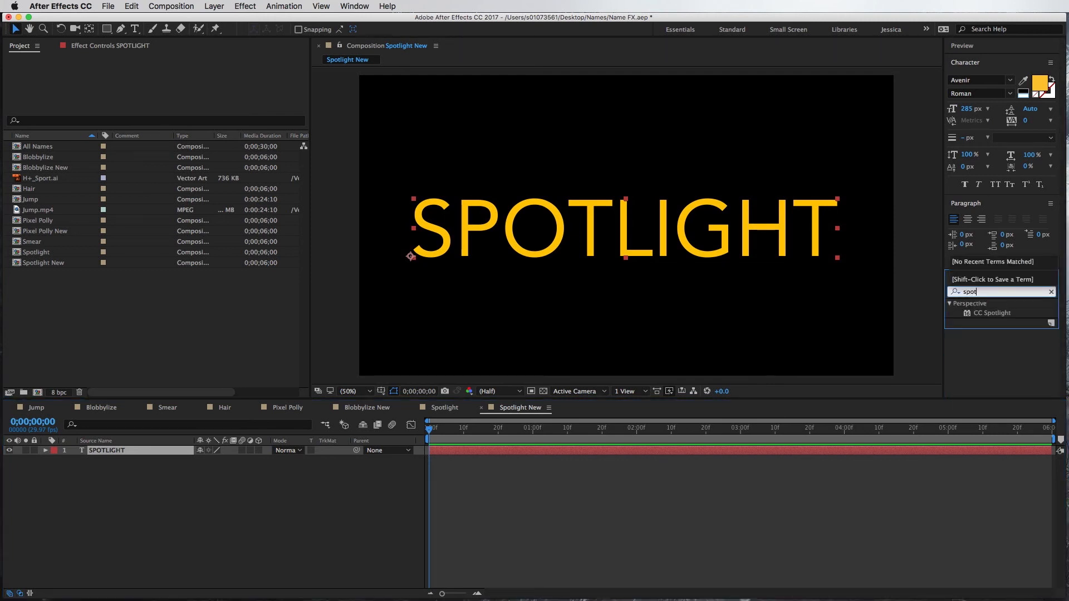
double_click(980, 313)
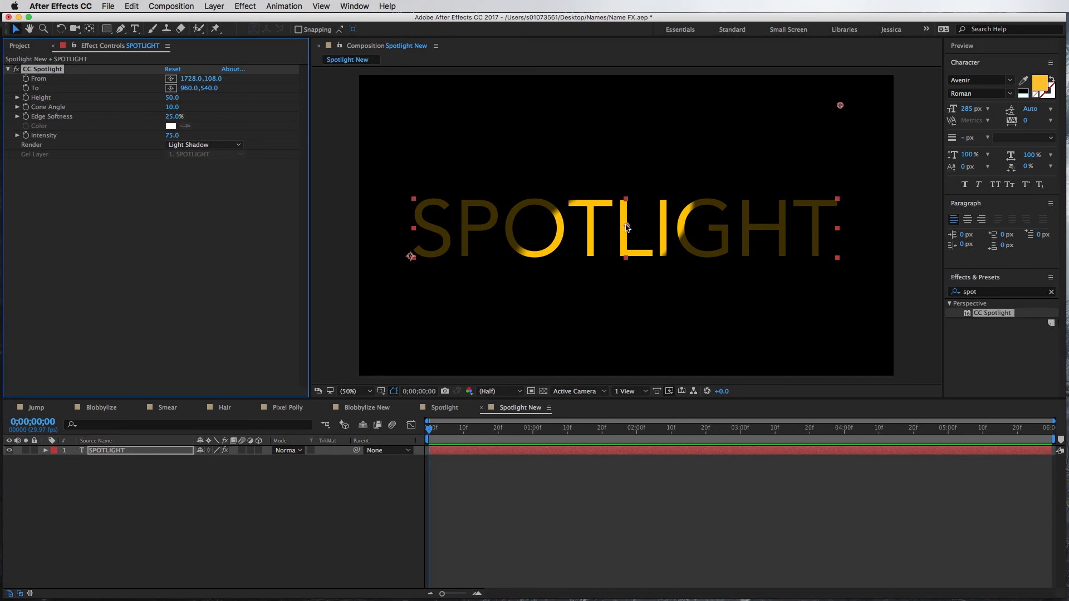
- Try out positions for the spotlight's To point along the text and its From point above and below it
drag(628, 228, 457, 243)
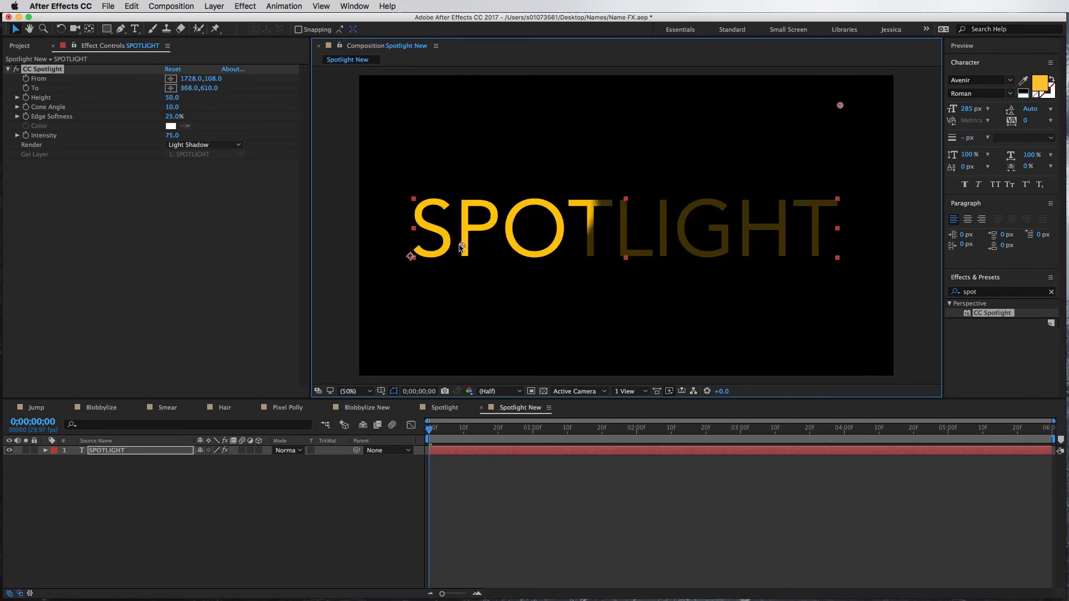
drag(841, 107, 627, 94)
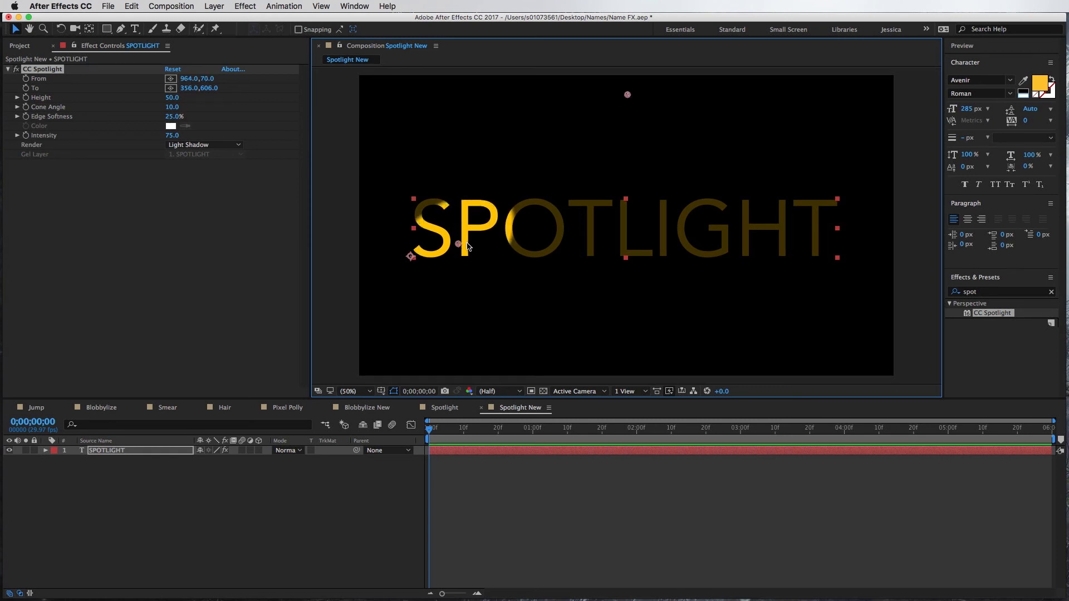
drag(459, 245, 639, 246)
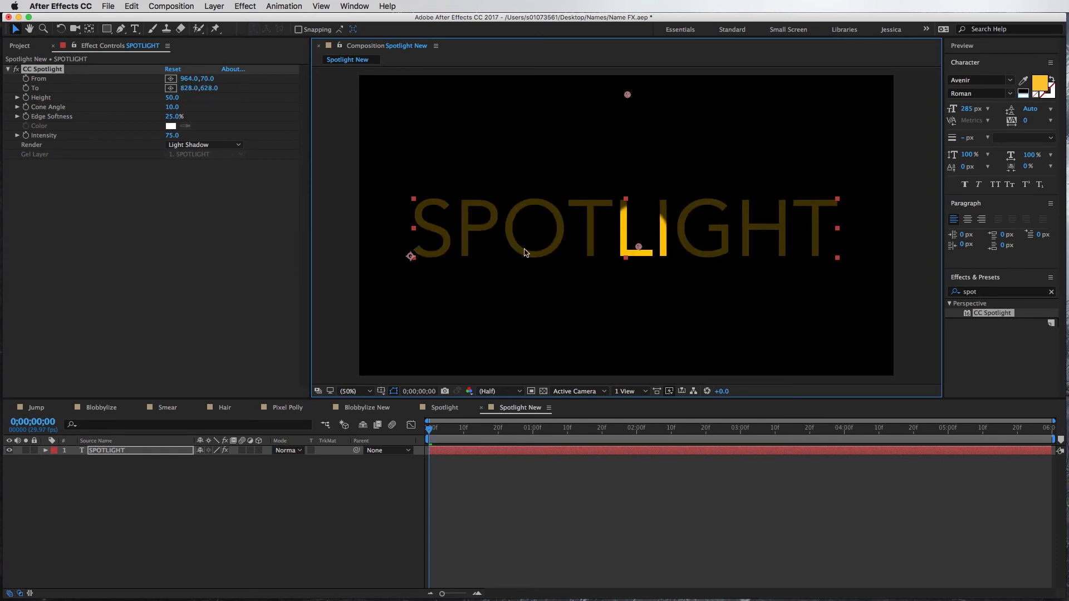
drag(525, 252, 408, 252)
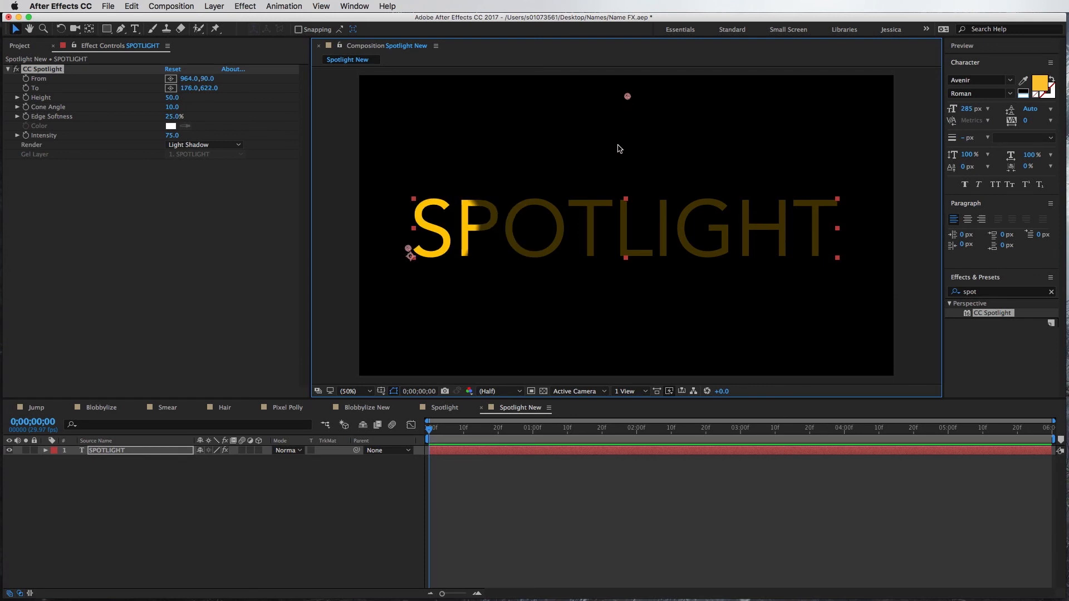
drag(628, 94, 574, 344)
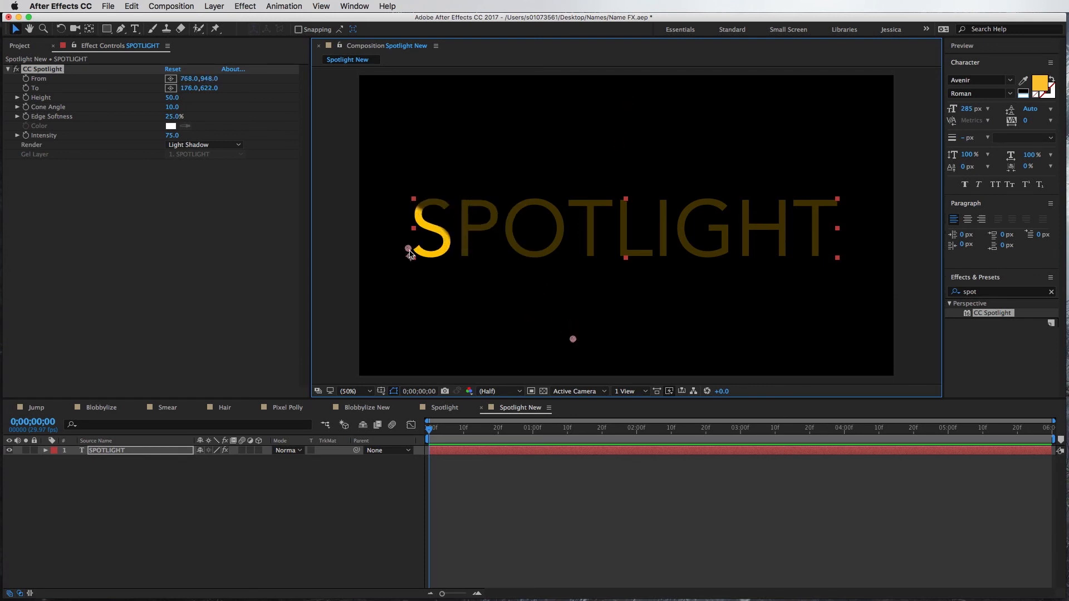
drag(409, 254, 410, 229)
- Undo the latest moves of the spotlight's From and To points
key(super+z)
key(super+z)
key(super+z)
key(super+z)
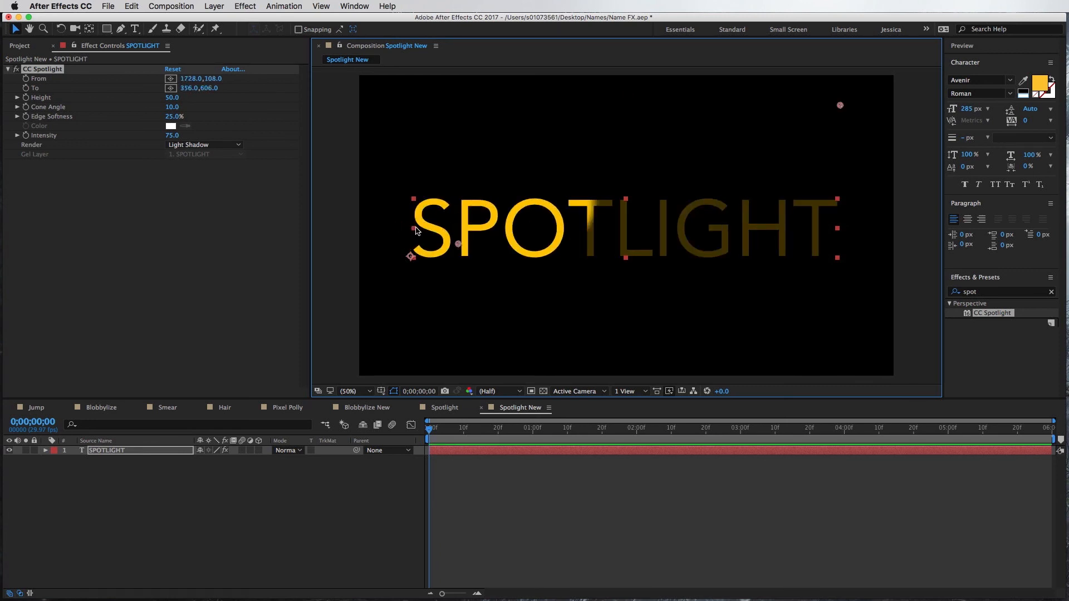
- Set the CC Spotlight Height to 0 and move its To point below the text, to about 582, 762
click(17, 98)
drag(160, 115, 26, 121)
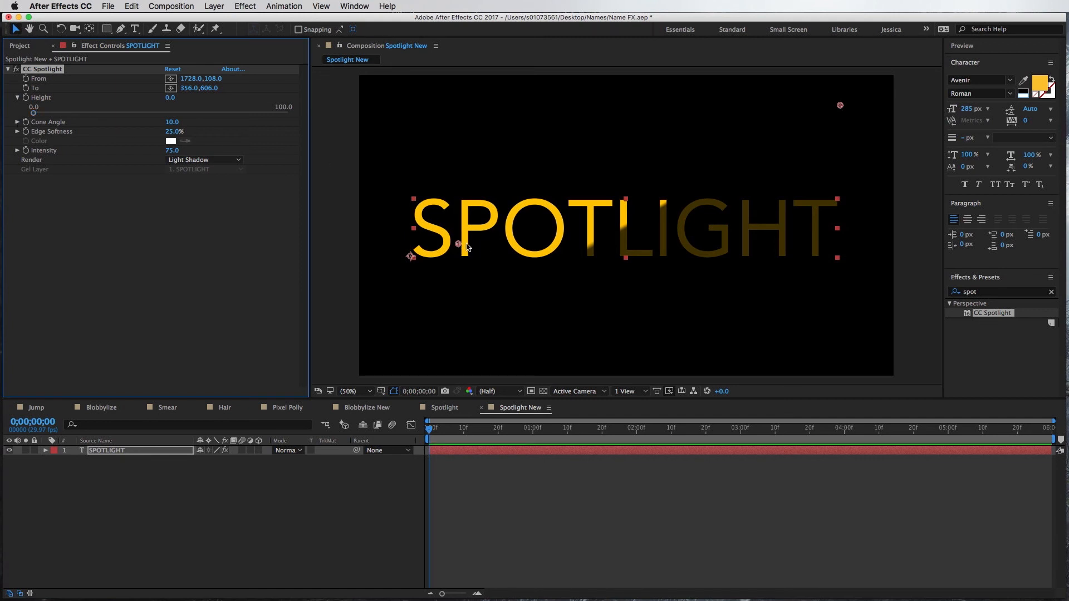
drag(467, 246, 523, 289)
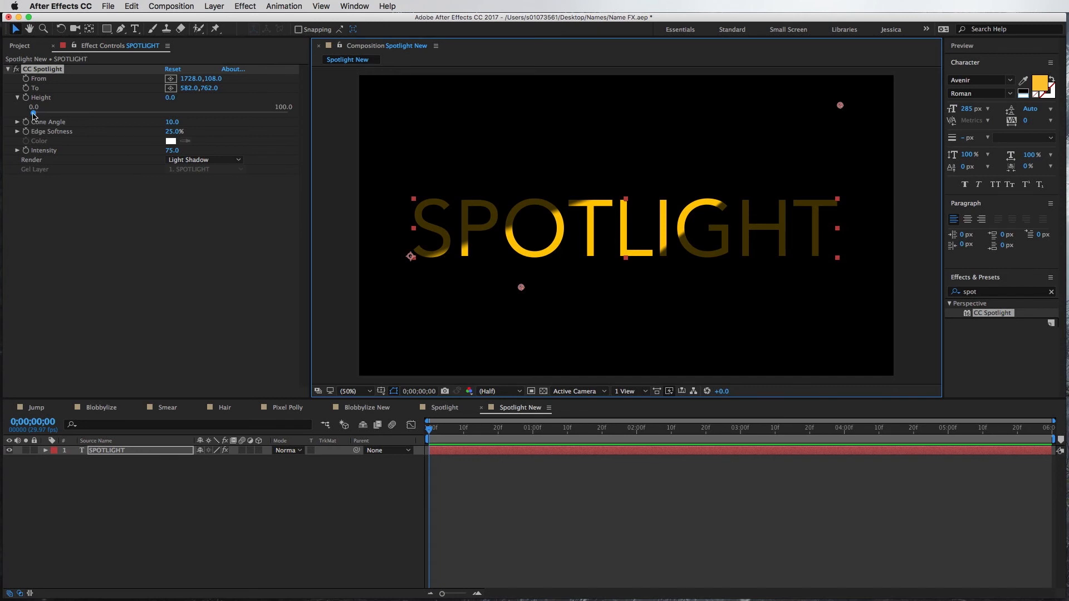
drag(33, 116, 77, 130)
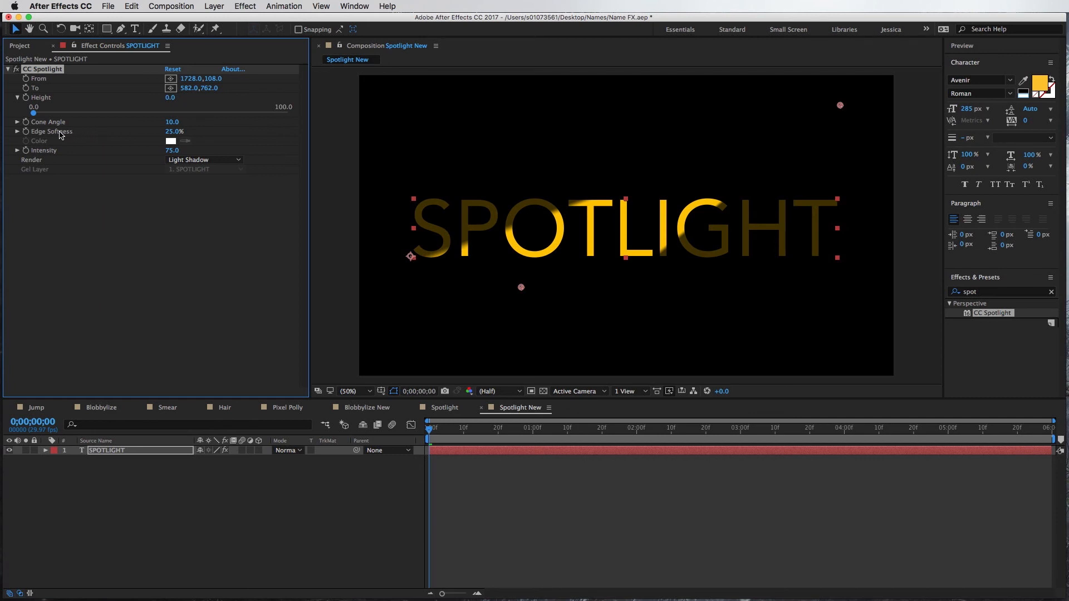
- Narrow the CC Spotlight beam by setting Cone Angle to 7.2
drag(186, 126, 162, 130)
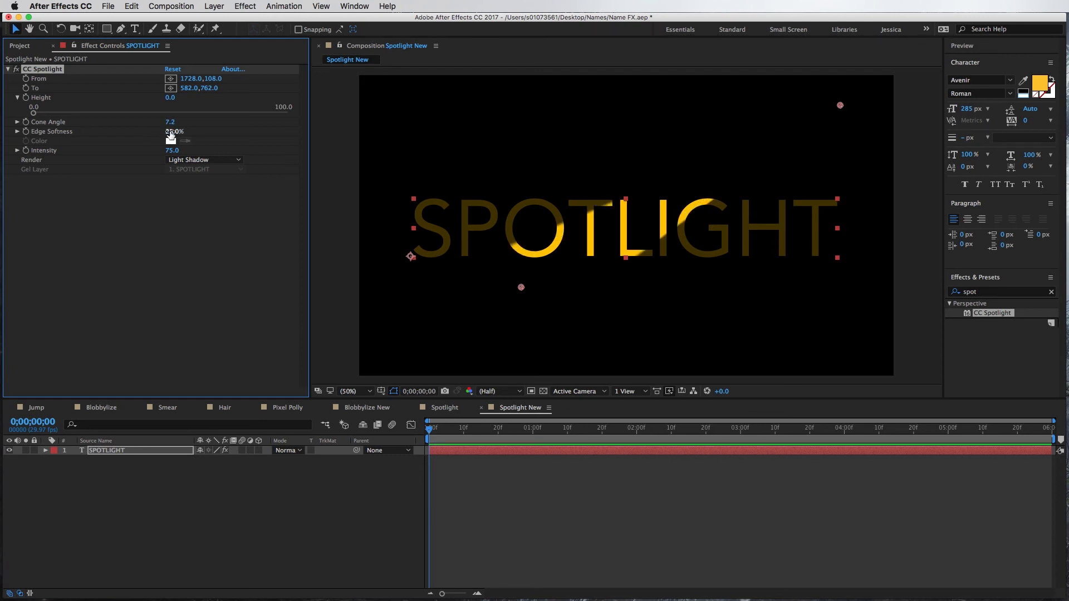
- Raise the CC Spotlight Edge Softness to 51.2% and lower its Intensity to 69
click(17, 132)
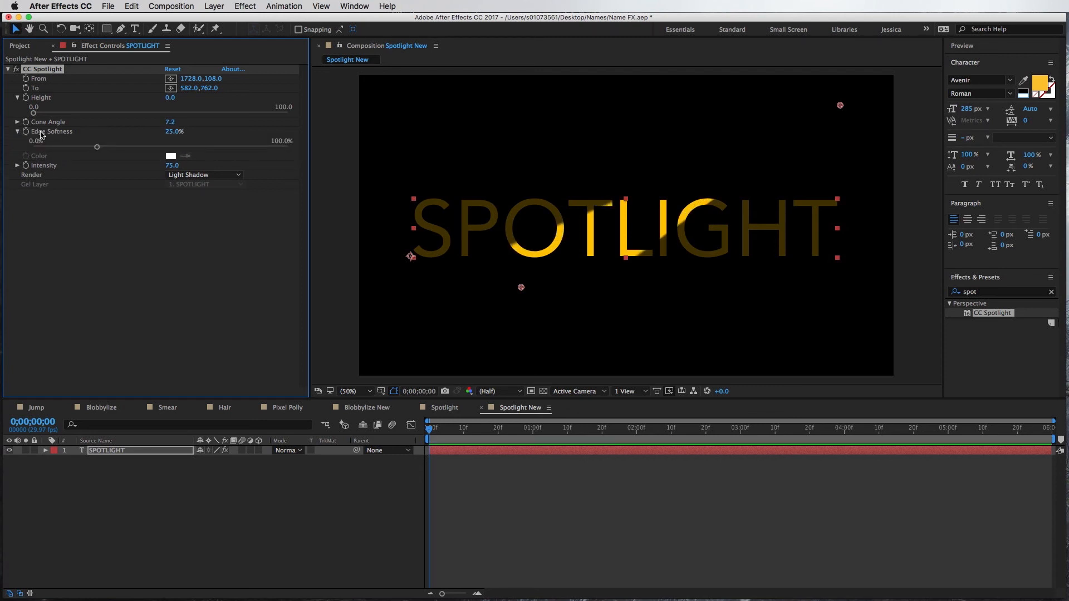
drag(98, 148, 168, 164)
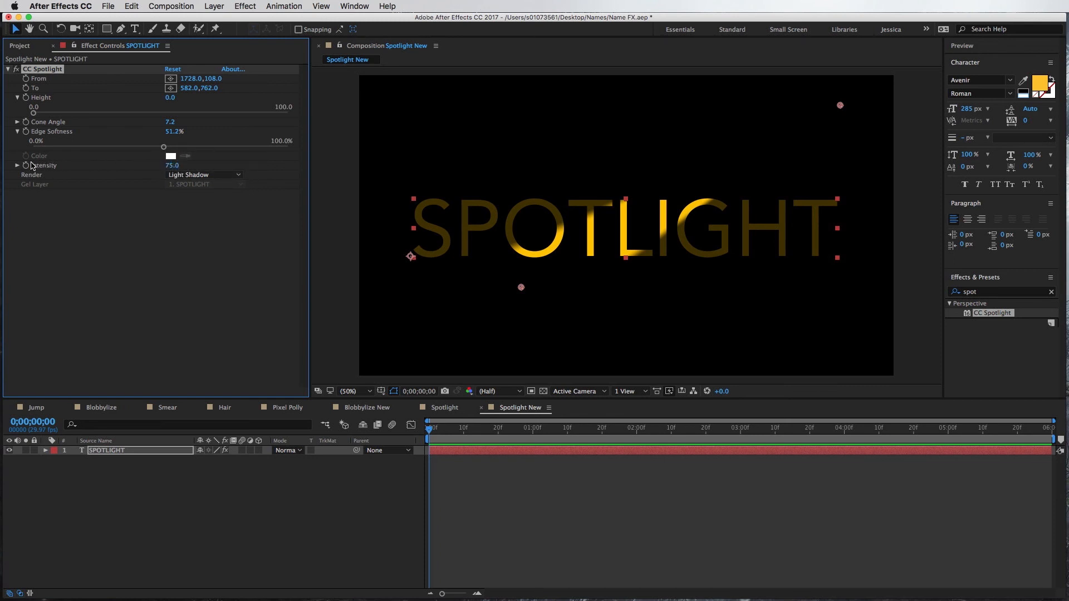
mouse_move(176, 169)
mouse_down()
mouse_move(213, 168)
mouse_move(166, 175)
mouse_move(177, 175)
mouse_up()
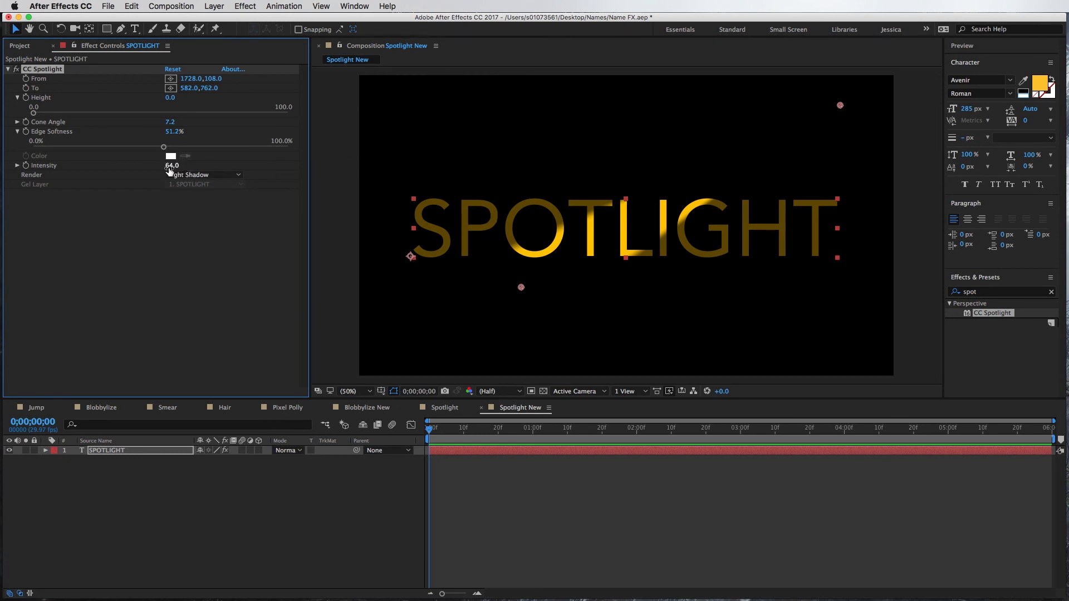
drag(181, 166, 176, 167)
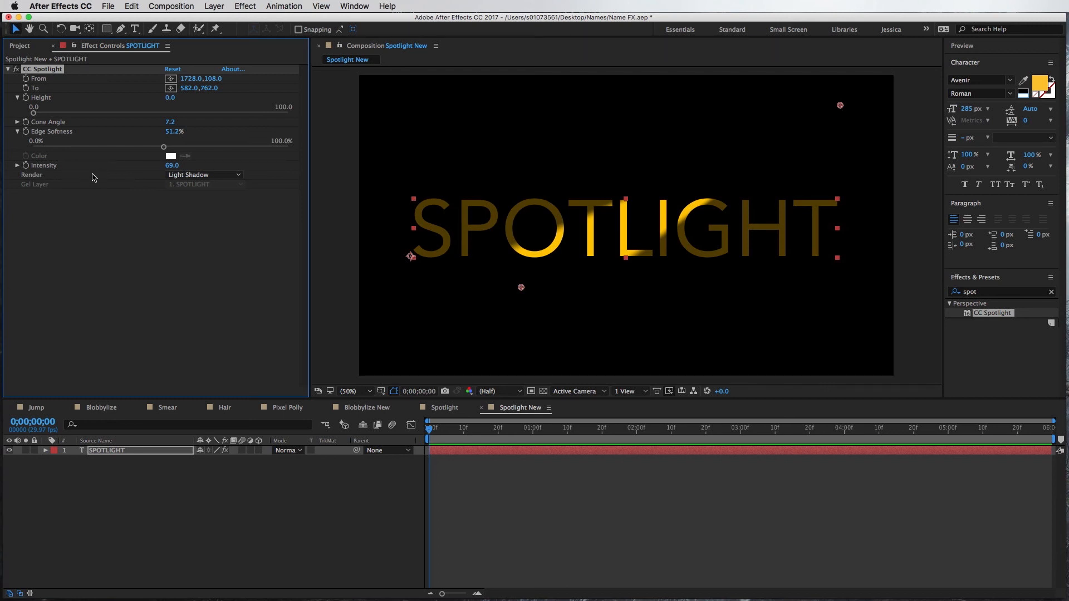
- Try the Light Add, Light Only and Gel Add+ render modes on CC Spotlight and return to Light Shadow
click(201, 175)
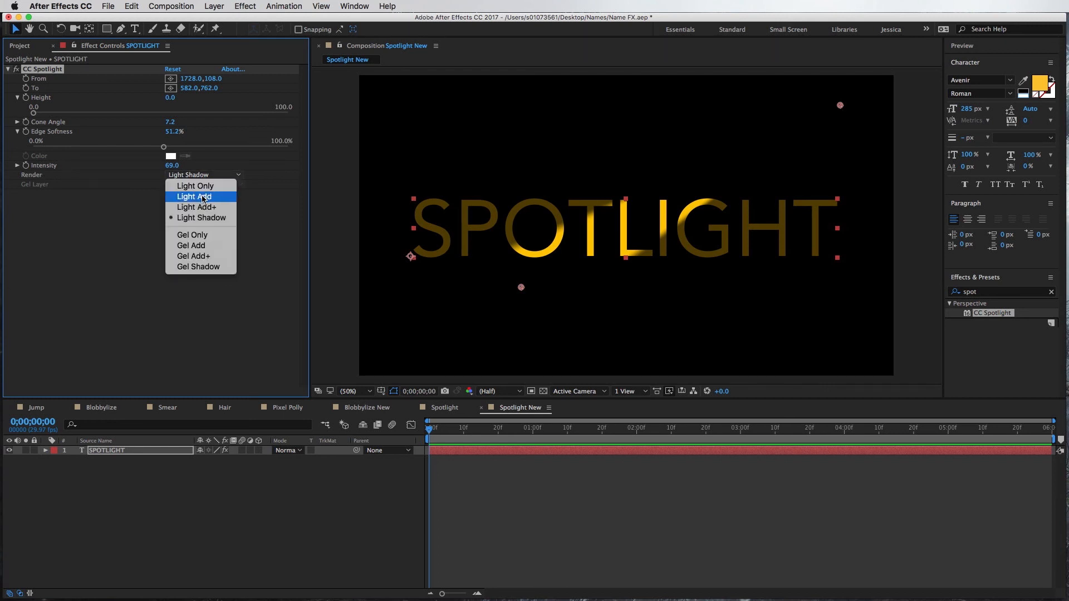
click(203, 197)
click(202, 175)
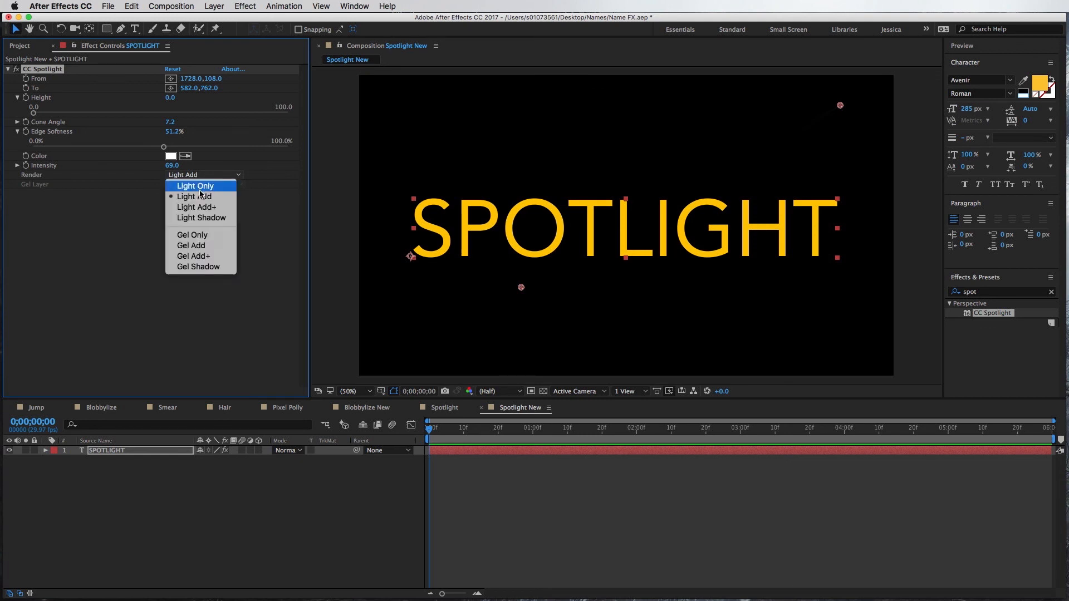
click(199, 186)
click(202, 175)
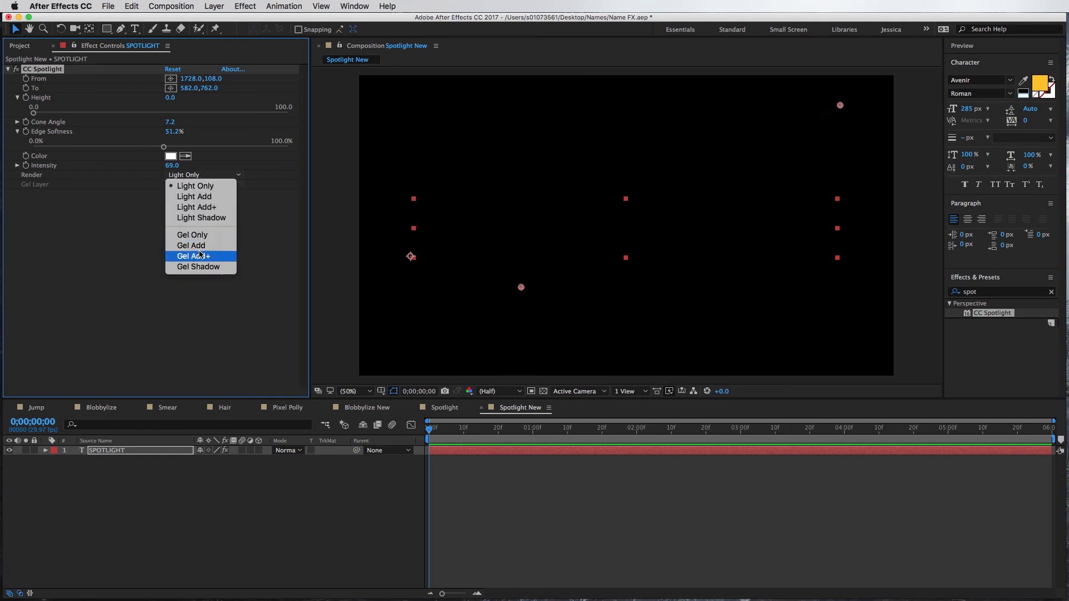
click(199, 256)
click(211, 177)
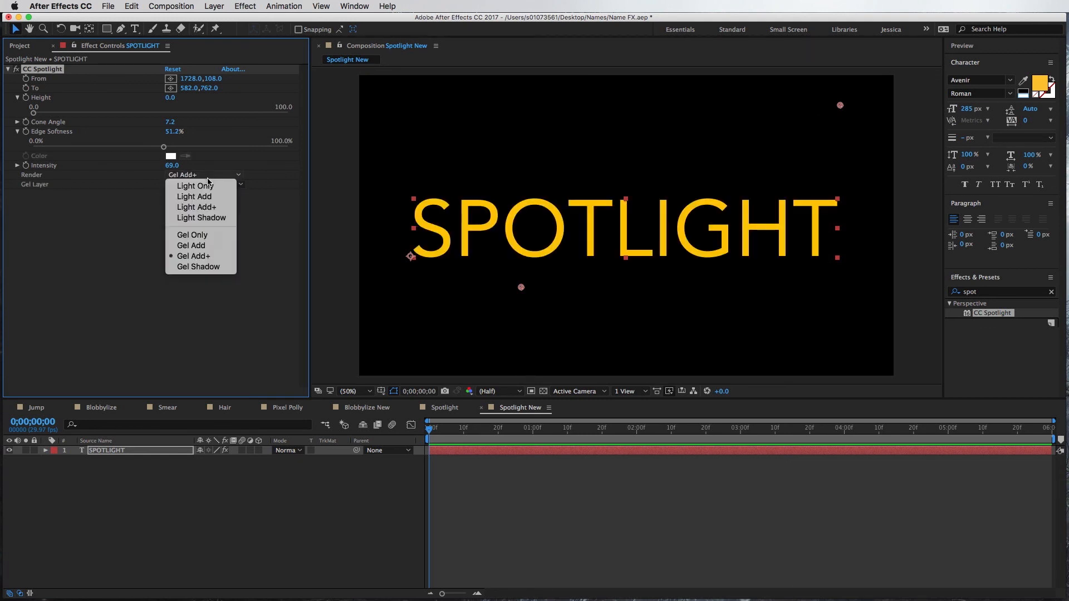
click(208, 221)
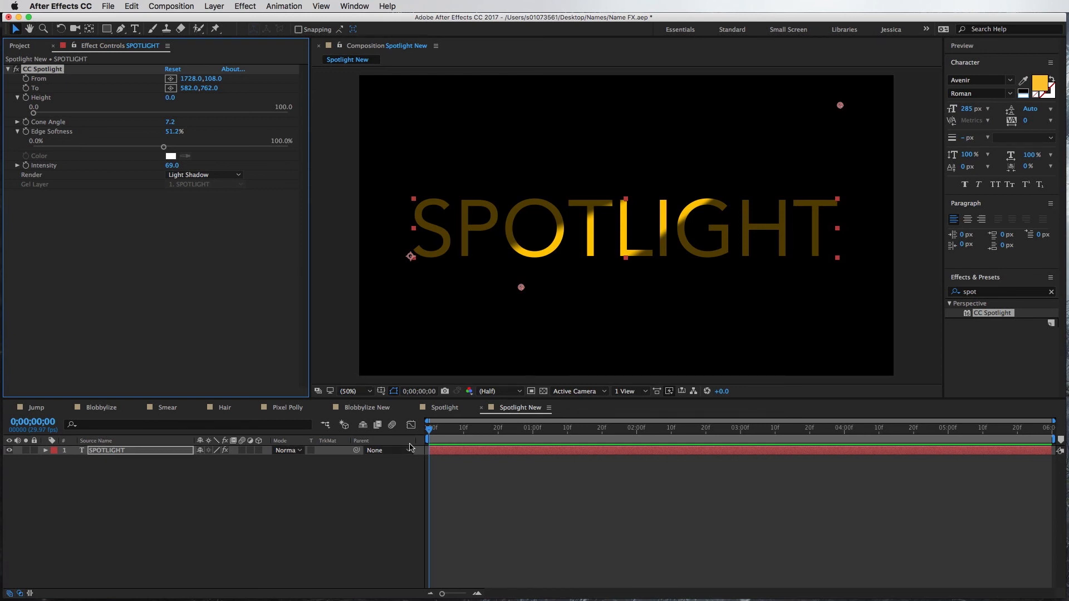
- Move the spotlight's To point above the start of the text, to 130, 96, and keyframe it at 0;00;00;00
mouse_move(432, 435)
mouse_down()
mouse_move(743, 432)
mouse_move(433, 446)
mouse_up()
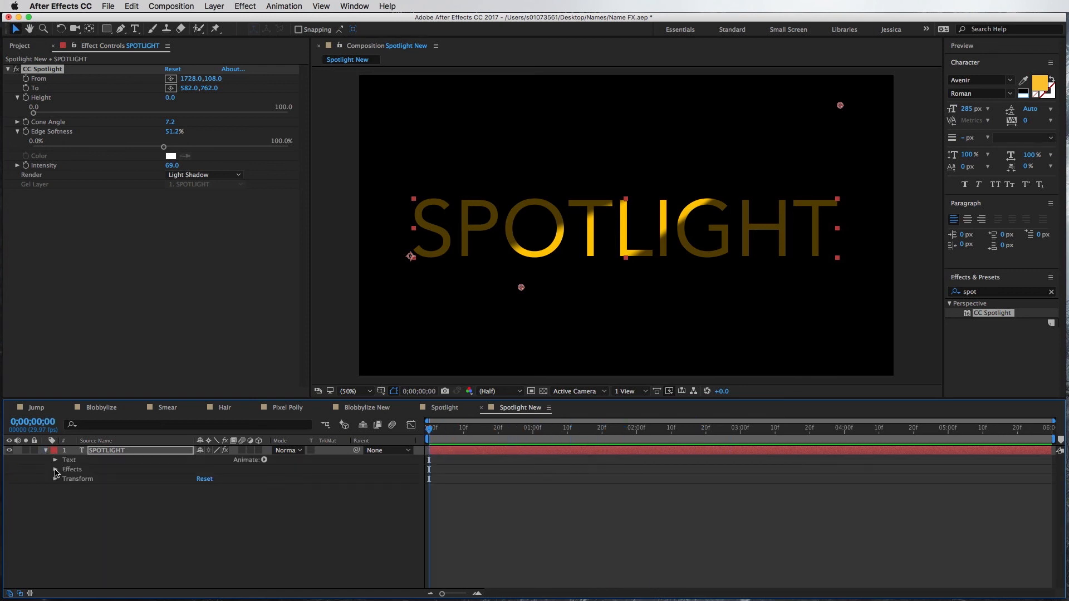
click(55, 470)
click(65, 479)
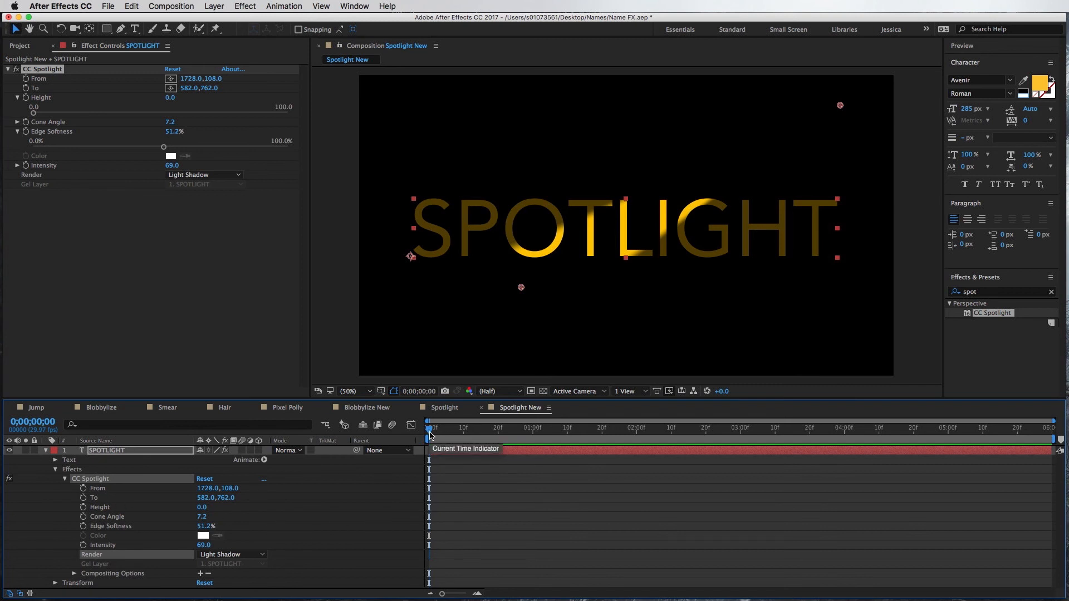
drag(519, 285, 396, 106)
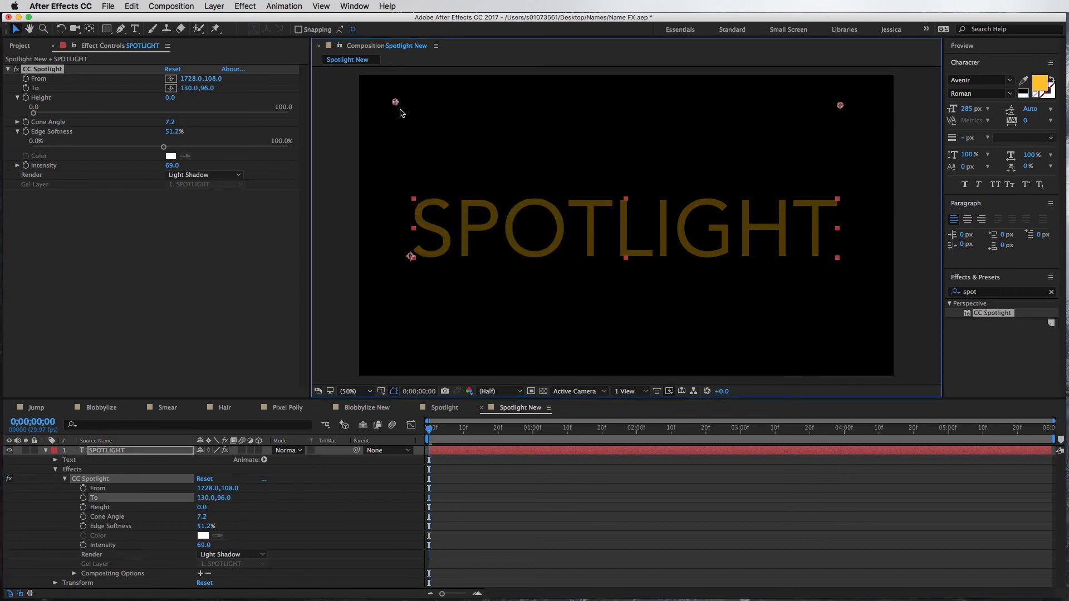
click(26, 89)
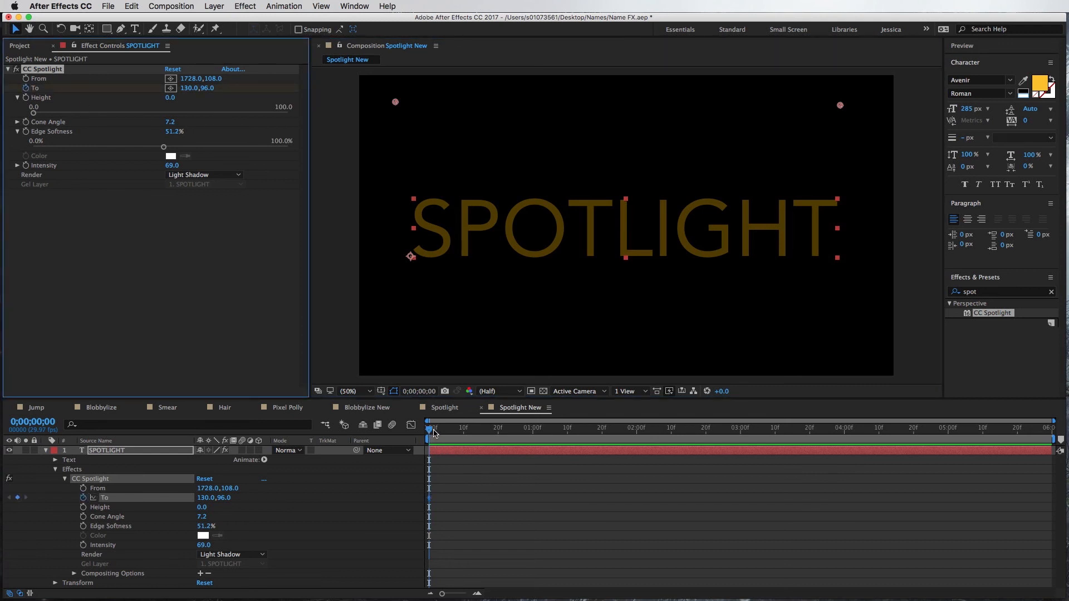
- Keyframe the spotlight's To point at 1912, 822 at 0;00;03;00 and at 136, 228 at 0;00;05;29
drag(435, 433, 741, 432)
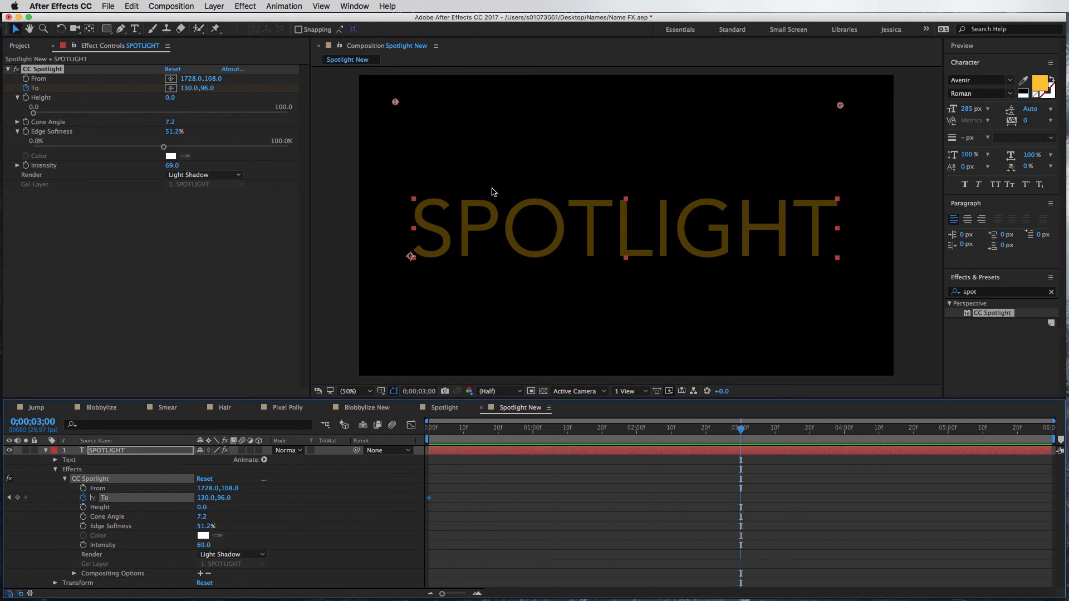
drag(396, 103, 891, 304)
drag(742, 432, 1055, 452)
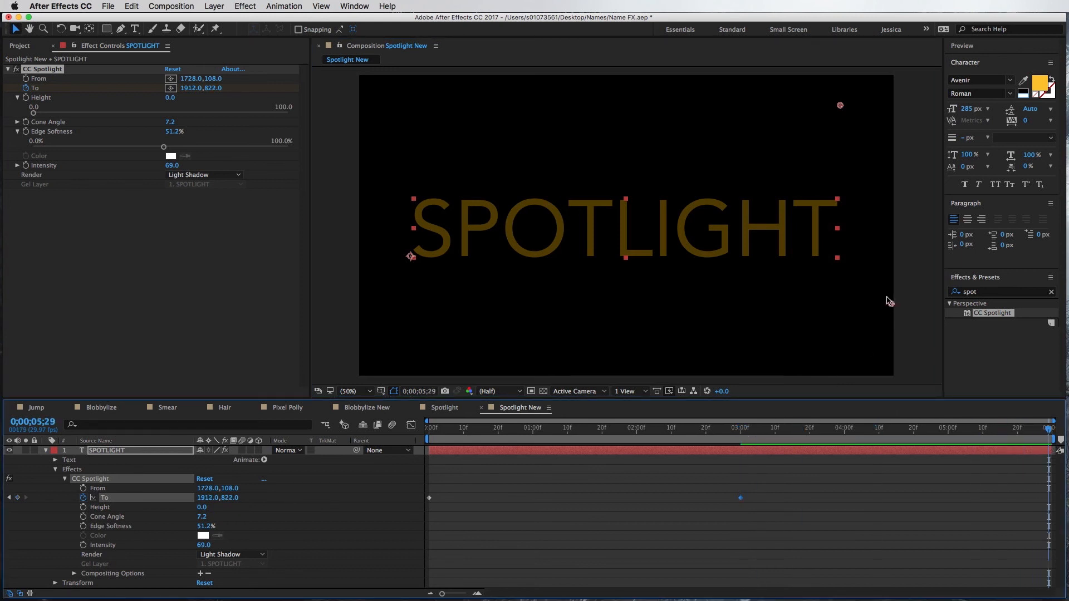
drag(891, 305, 397, 141)
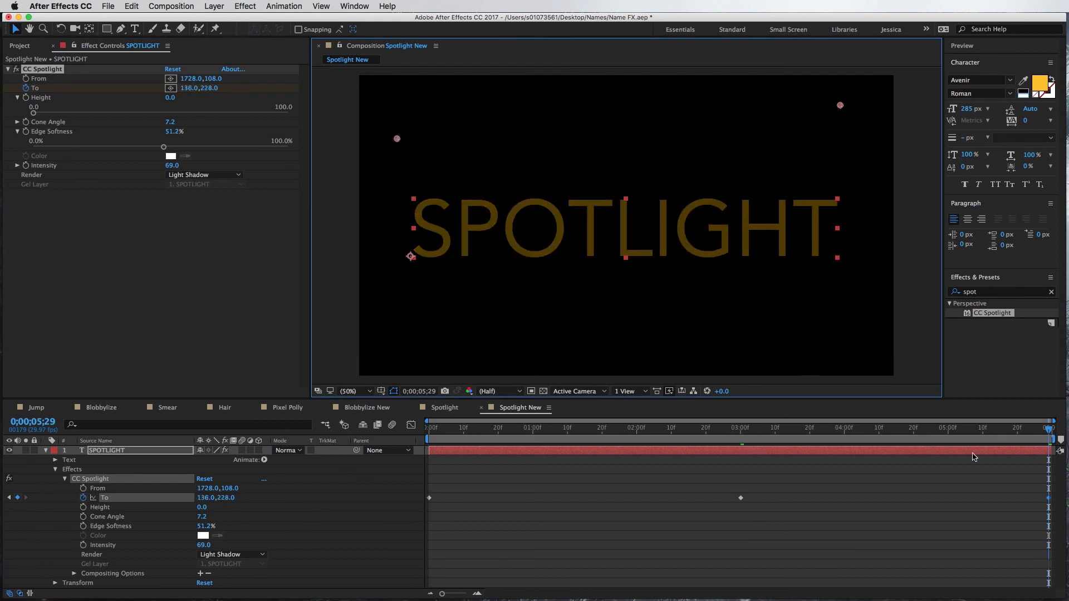
- Preview the animated spotlight sweep and collapse the CC Spotlight properties of the layer
key(space)
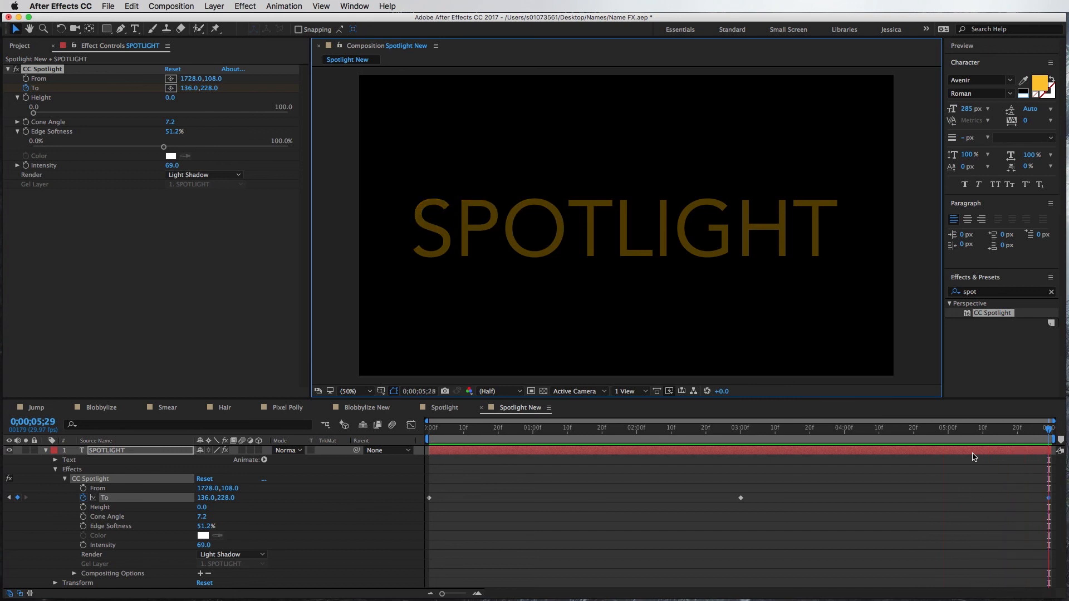
key(space)
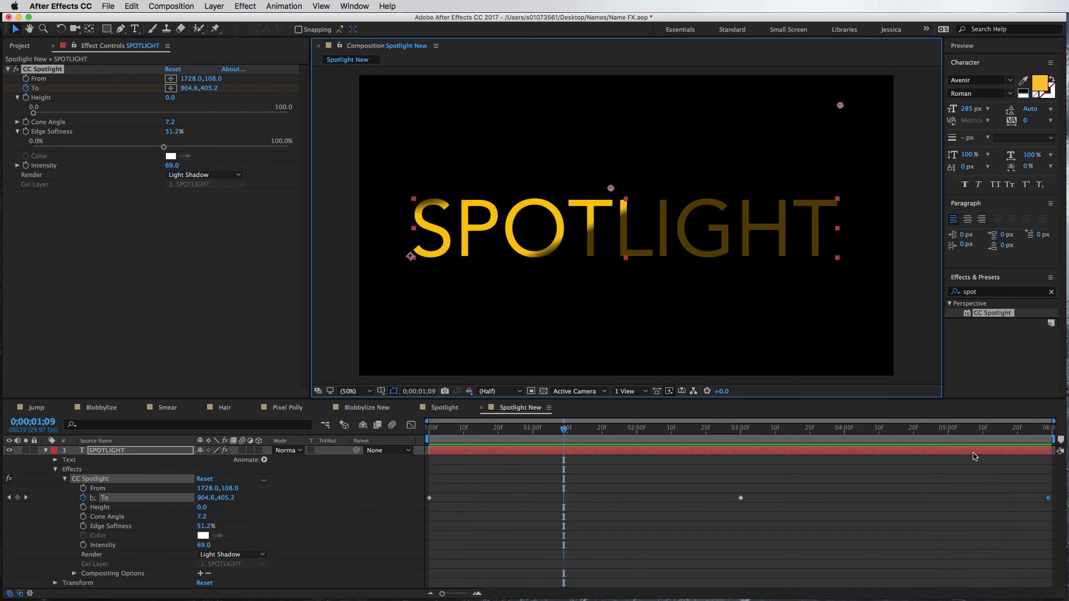
click(65, 479)
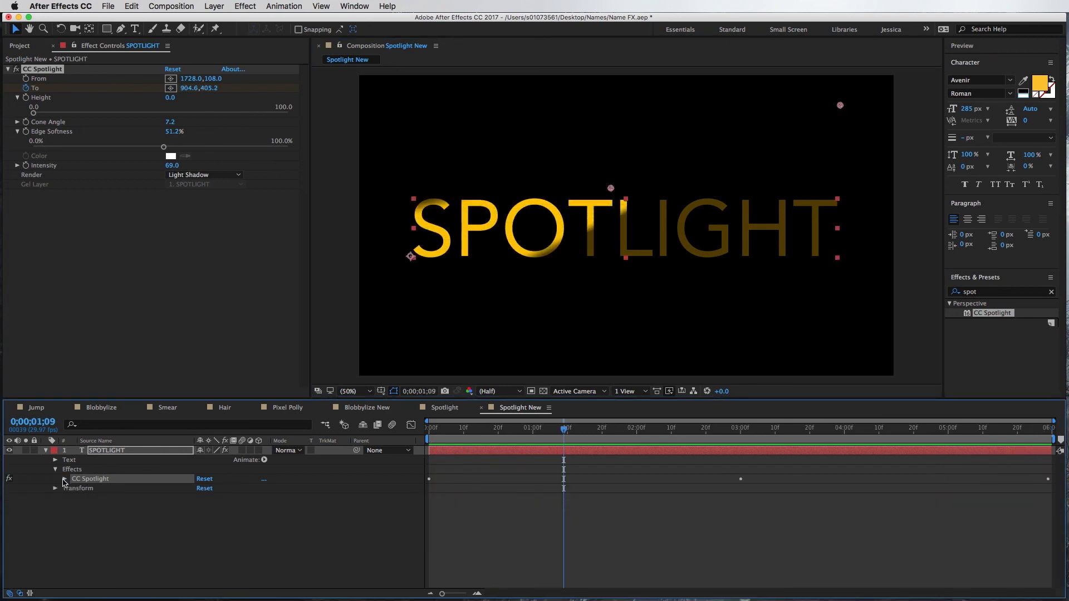
- Apply a second CC Spotlight effect with default settings to the SPOTLIGHT layer and delete it again
click(32, 221)
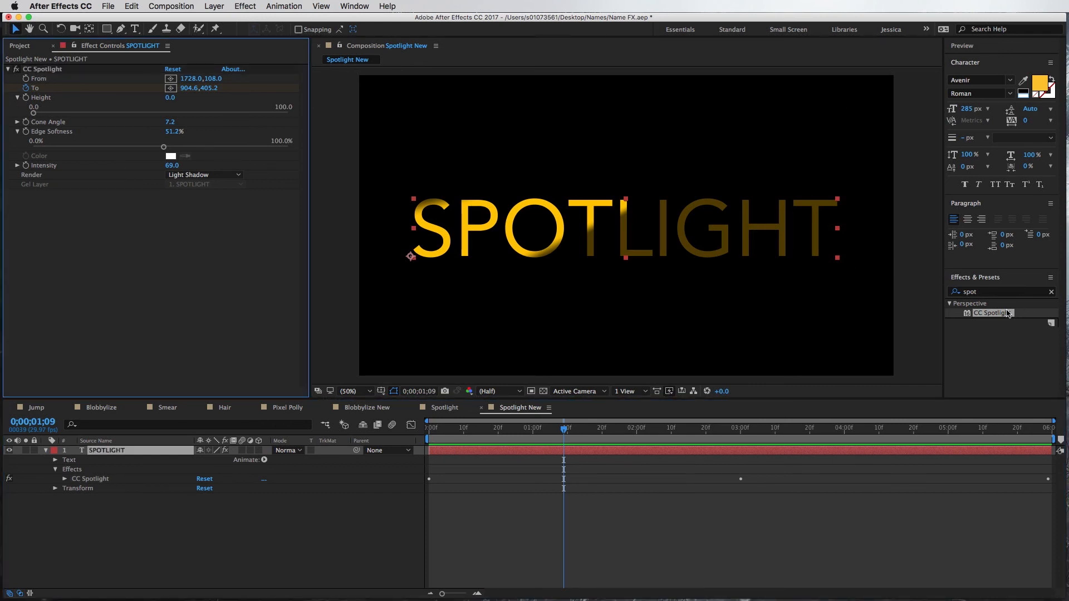
double_click(967, 315)
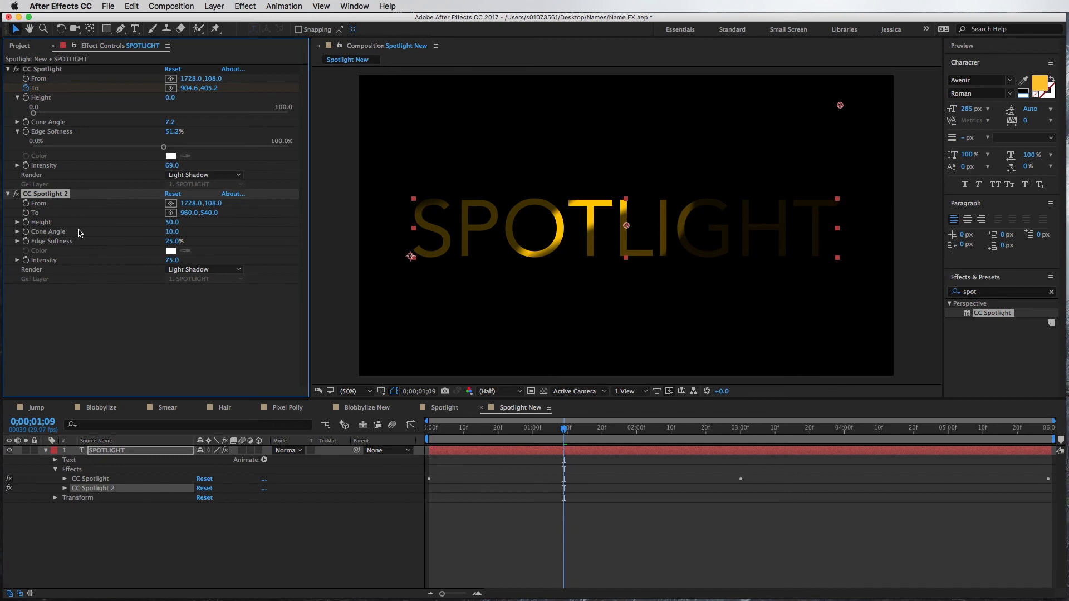
click(96, 369)
click(46, 198)
key(Delete)
- Duplicate the keyframed CC Spotlight effect and delete all To keyframes of the copy
click(40, 70)
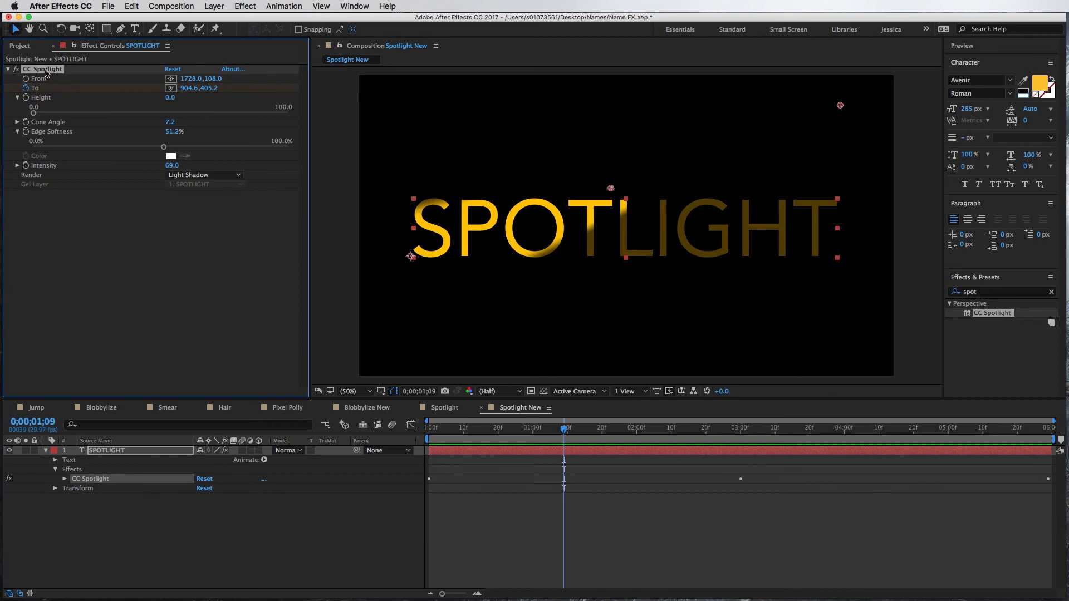
key(super+d)
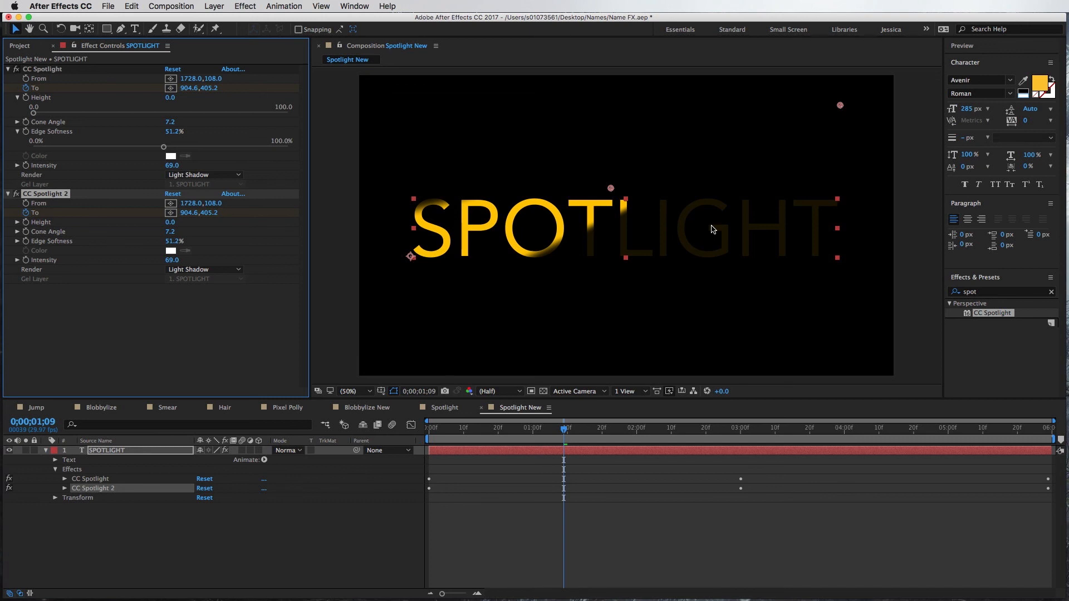
drag(568, 431, 419, 445)
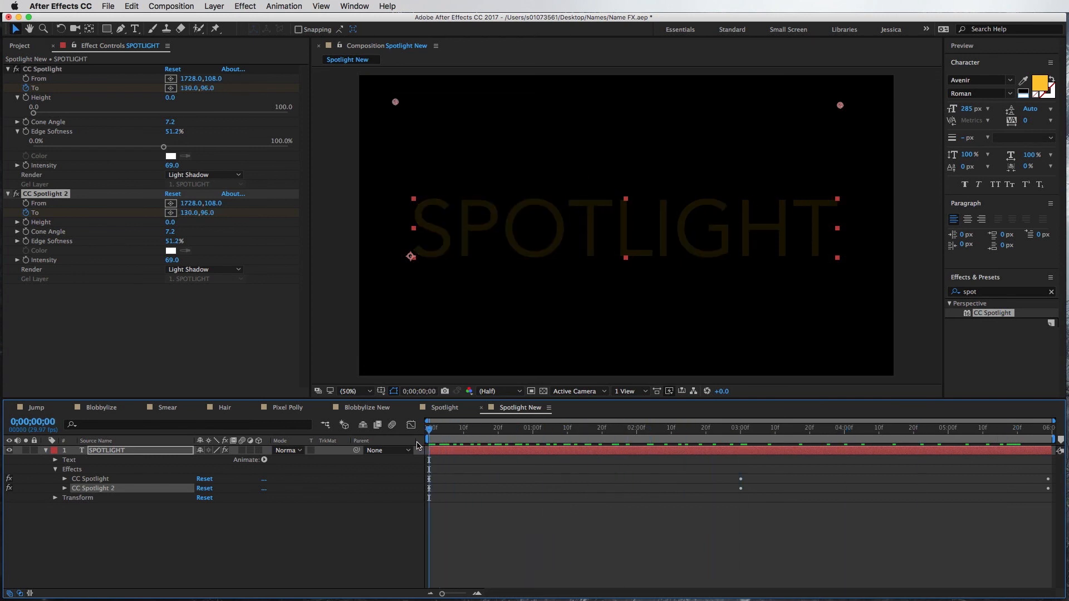
click(65, 489)
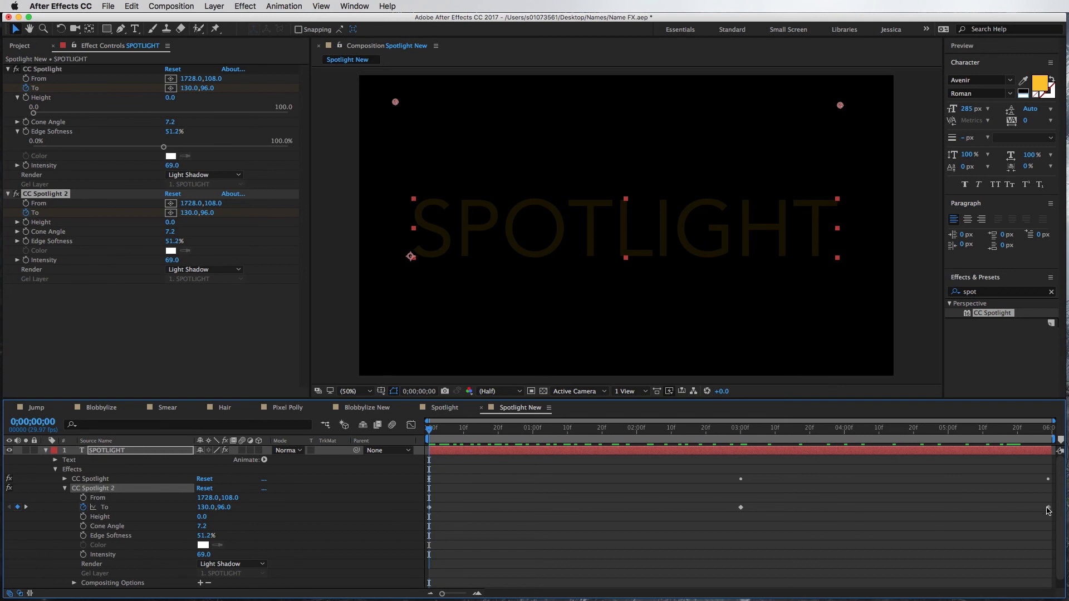
drag(1053, 500, 426, 536)
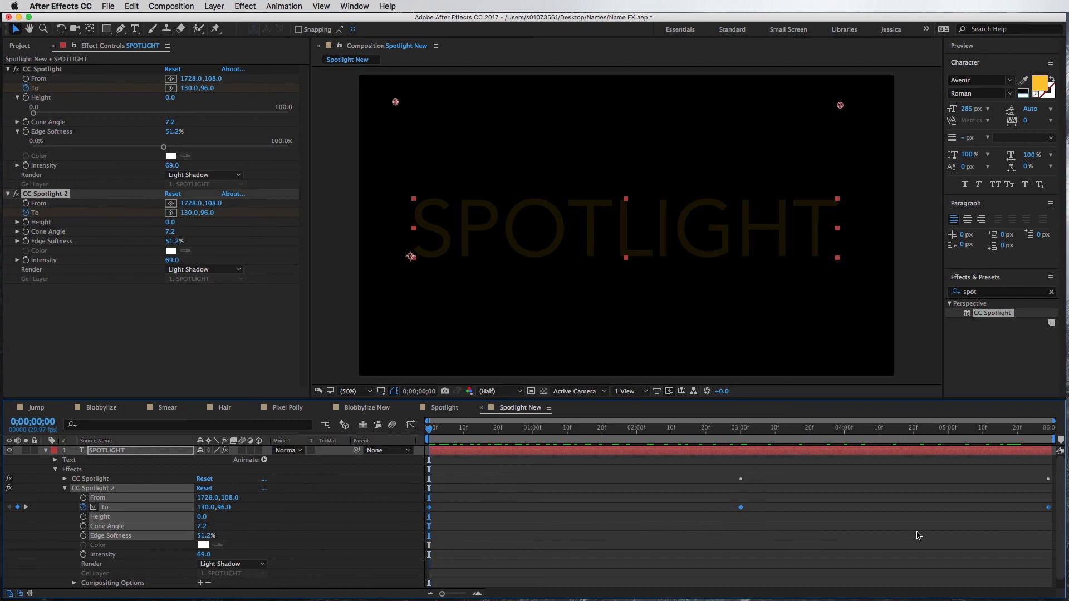
key(Delete)
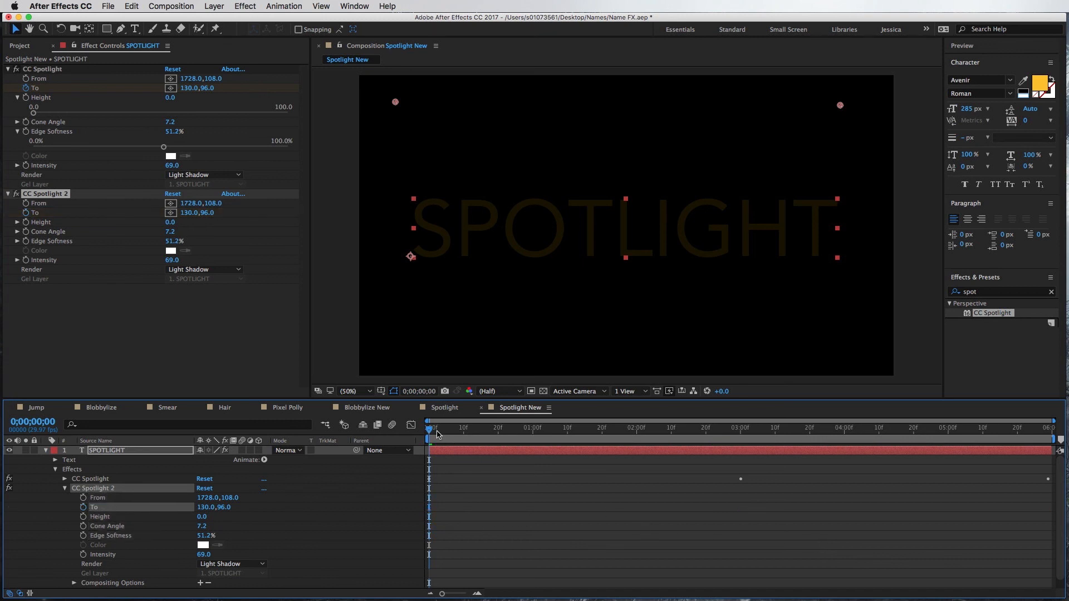
drag(429, 430, 382, 441)
click(31, 90)
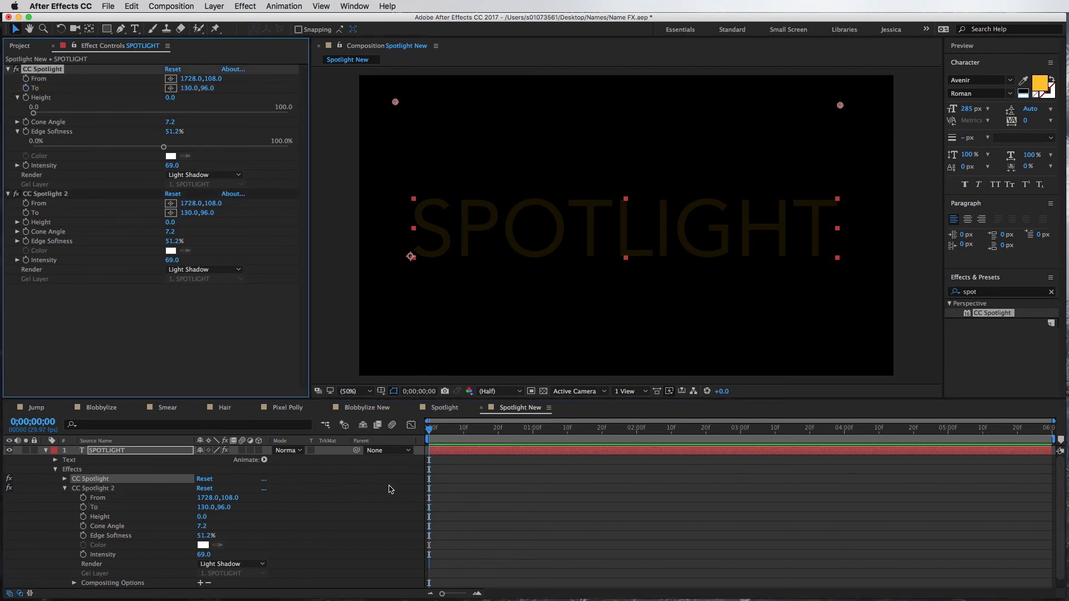
- Reposition CC Spotlight 2 beside the start of the text, with From at 88, 74 and To at 50, 920
click(109, 490)
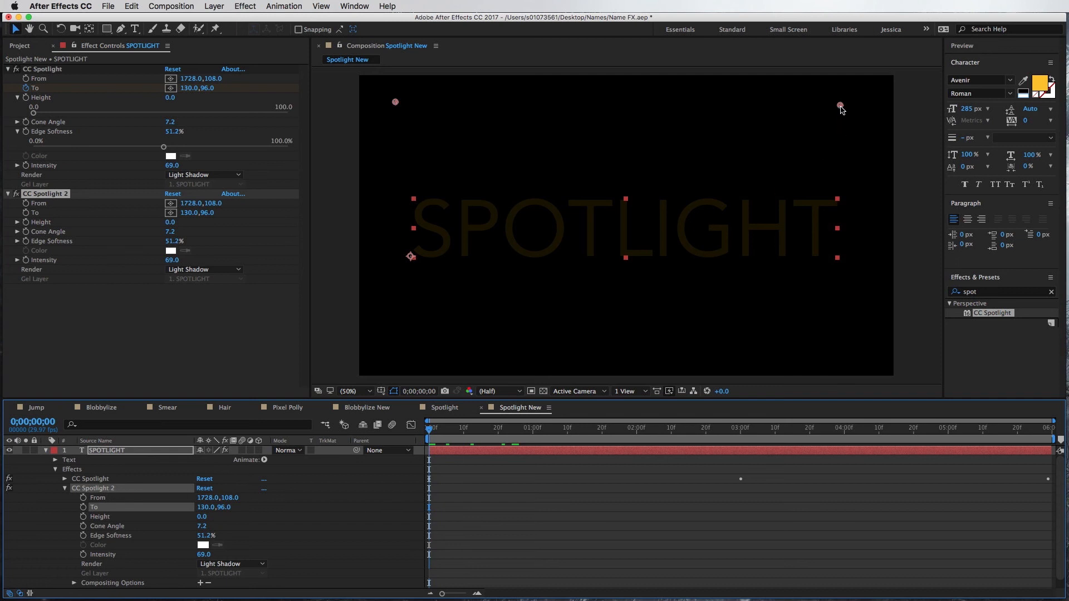
drag(841, 107, 575, 123)
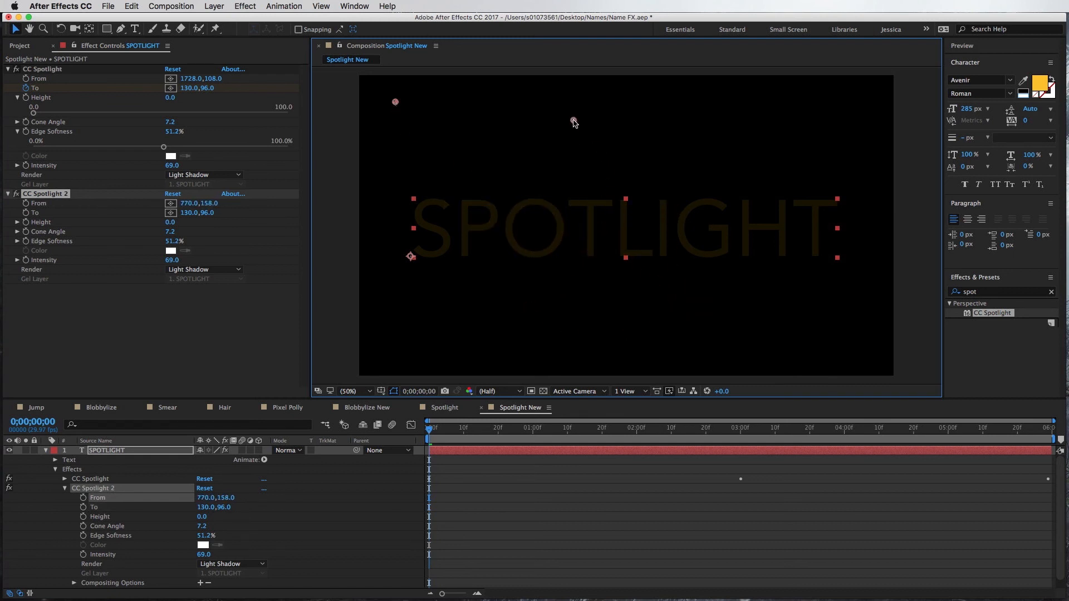
drag(395, 101, 724, 261)
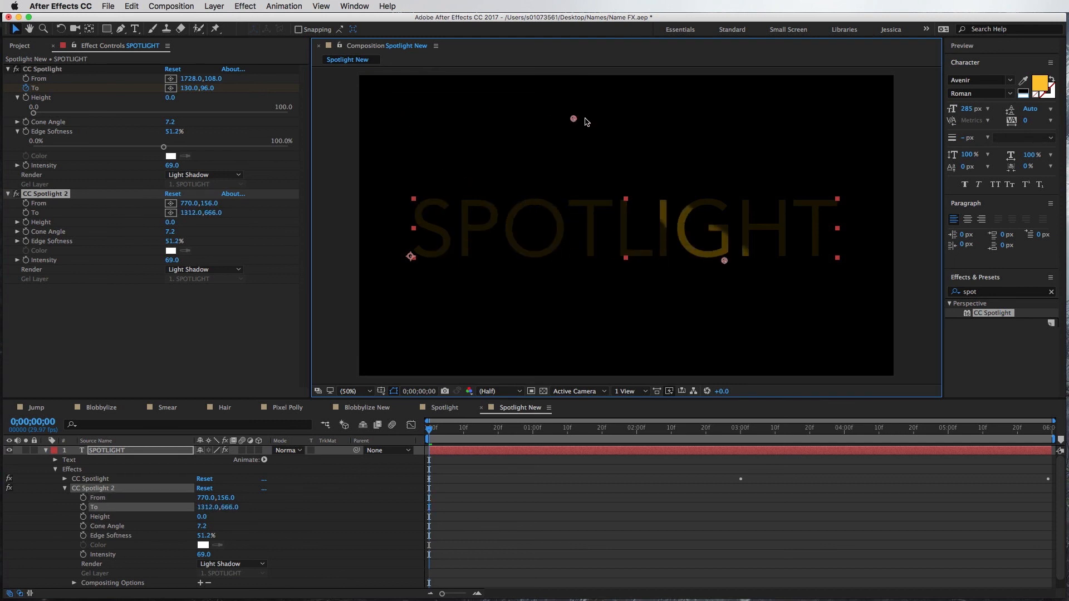
drag(576, 118, 384, 95)
drag(724, 262, 841, 126)
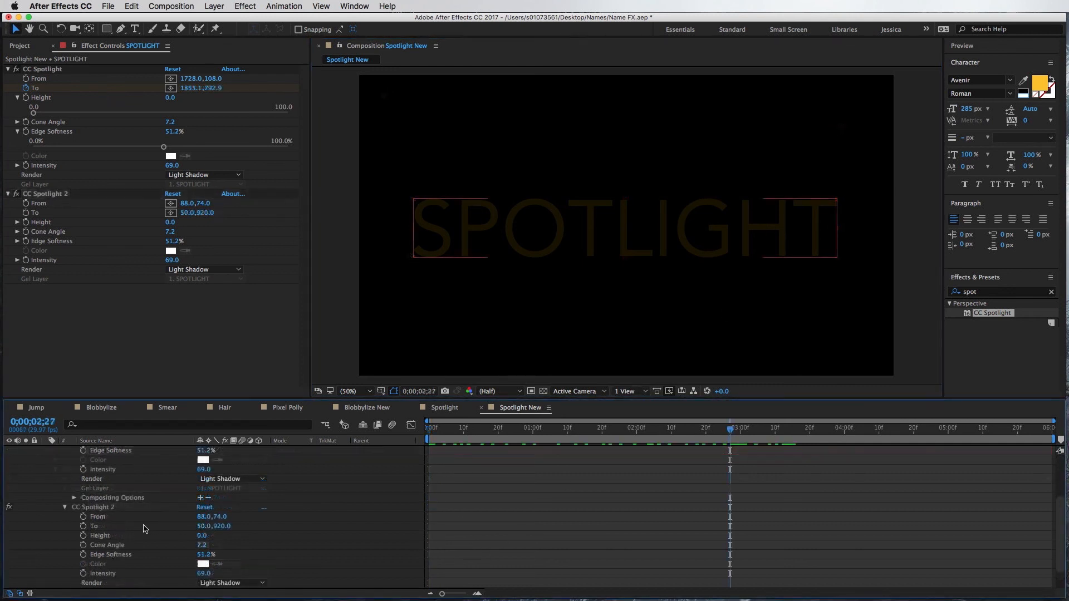
- Set a first keyframe for the To point of CC Spotlight 2 at 0;00;02;27
click(139, 528)
click(83, 527)
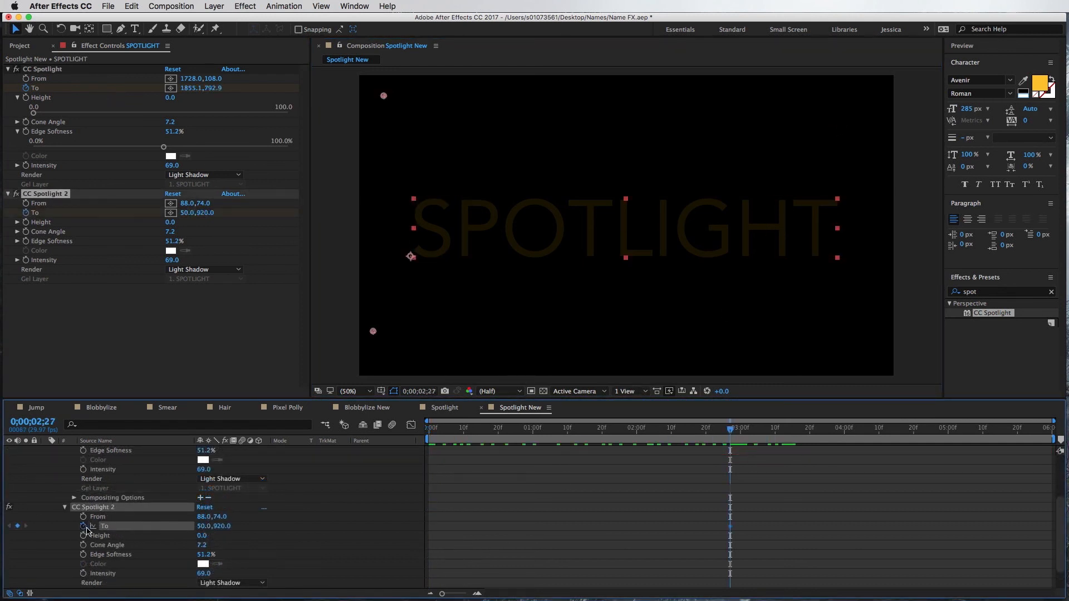
scroll(703, 504, up, 5)
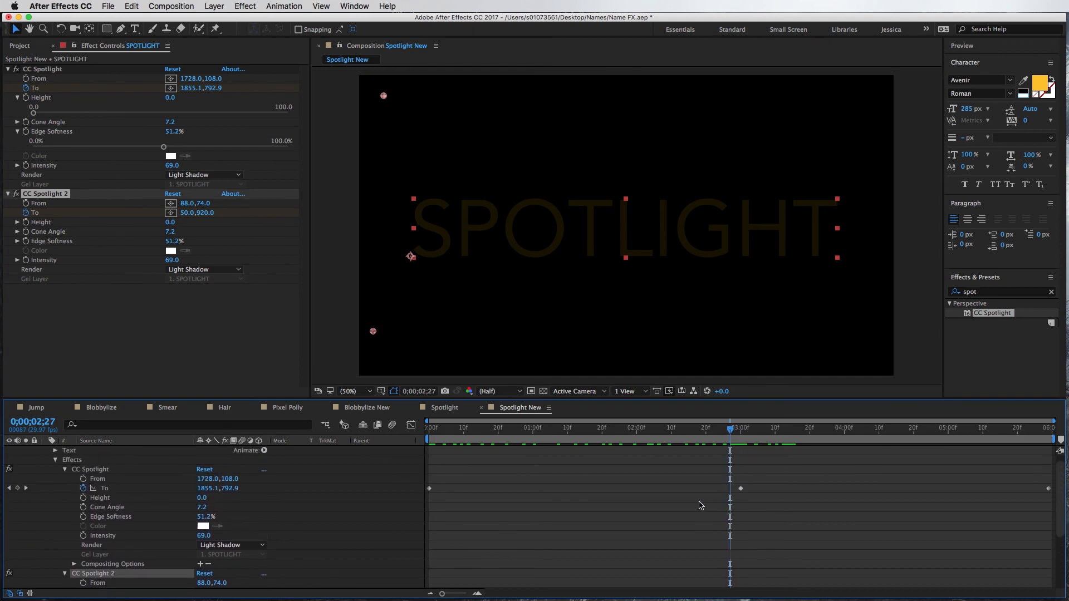
scroll(701, 506, down, 1)
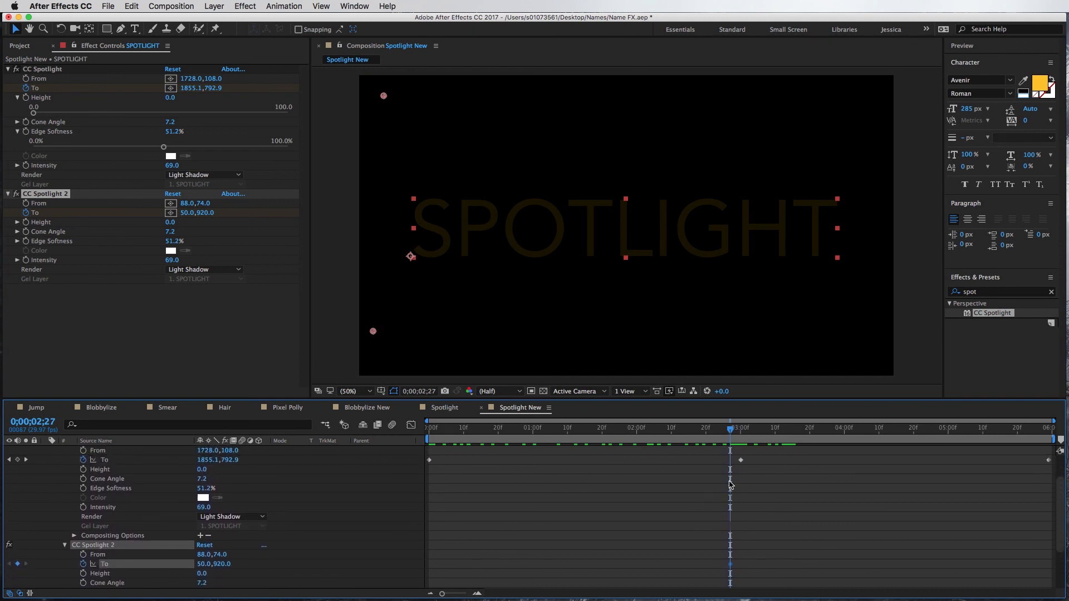
- Keyframe the To point of CC Spotlight 2 at 0;00;00;00 with the position 1820, 172
drag(729, 444, 411, 432)
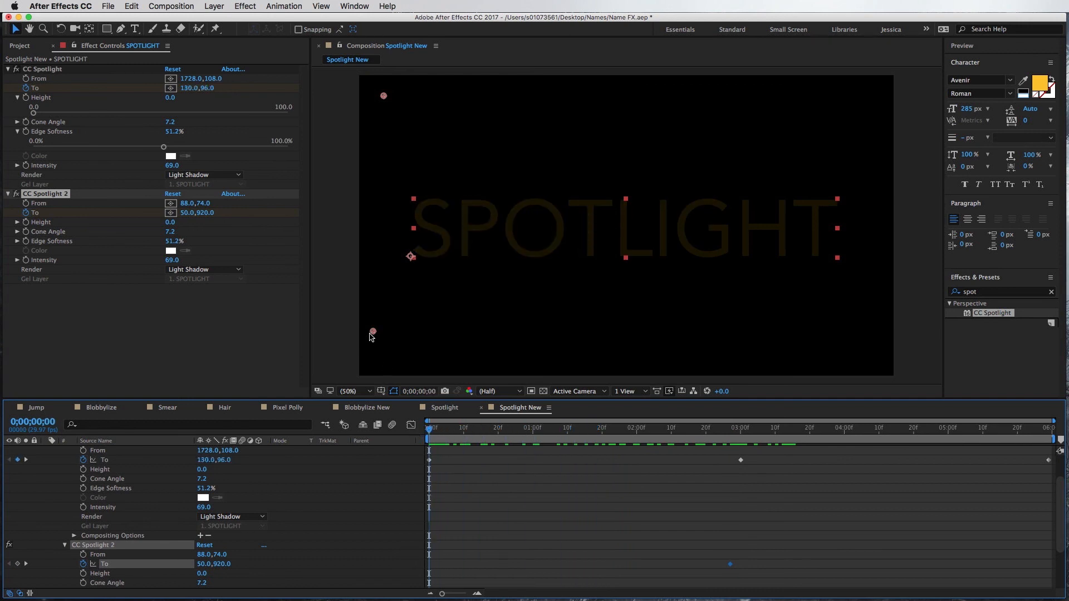
drag(373, 333, 866, 123)
click(431, 433)
- Shift the middle To keyframe of CC Spotlight 2 to about 0;00;03;01 and keyframe To at 1790, 160 at 0;00;05;29
drag(432, 433, 731, 468)
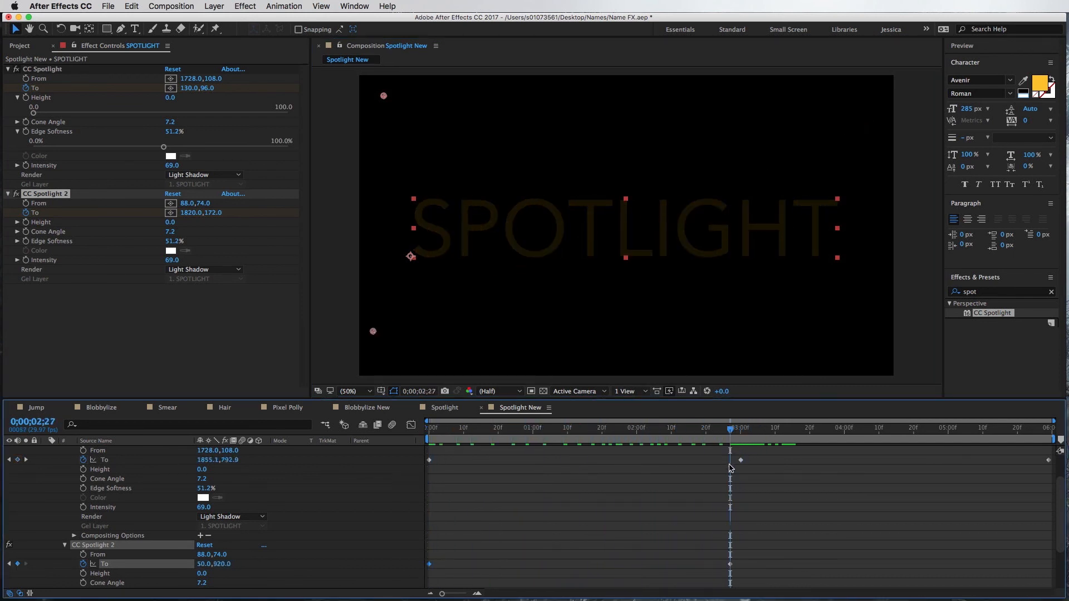
drag(736, 566, 749, 567)
drag(731, 430, 1052, 426)
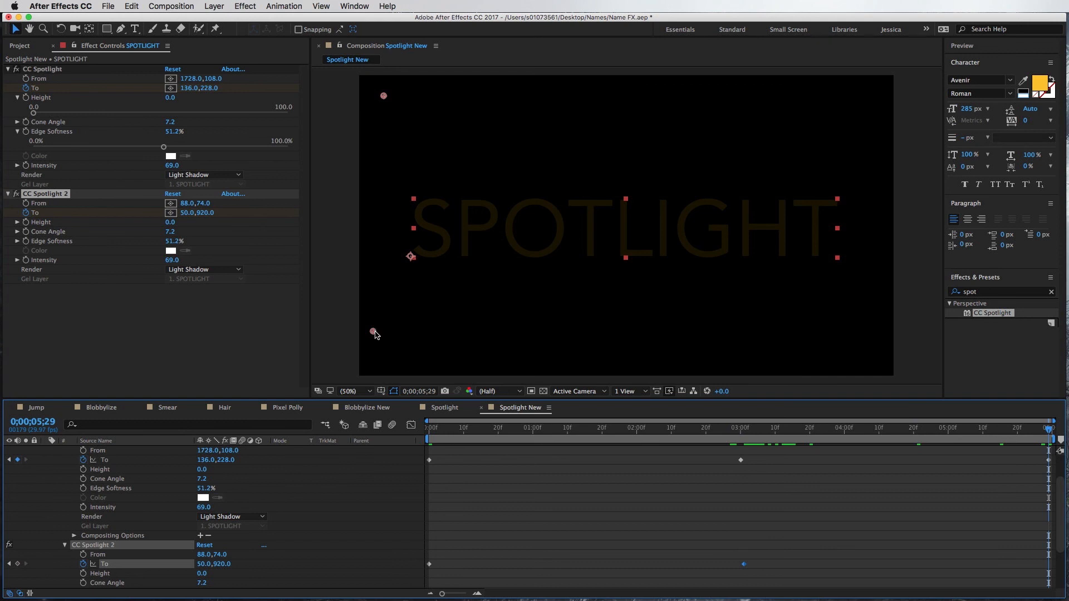
drag(374, 333, 859, 124)
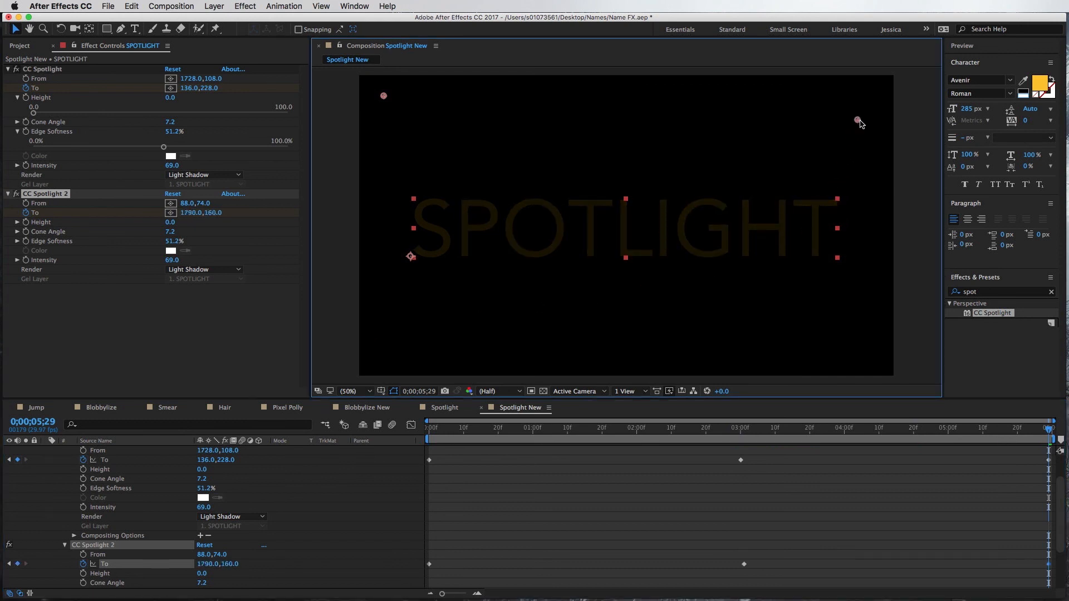
- Preview the crossing spotlights and set the Intensity to 52 for CC Spotlight 2 and 60 for CC Spotlight
key(space)
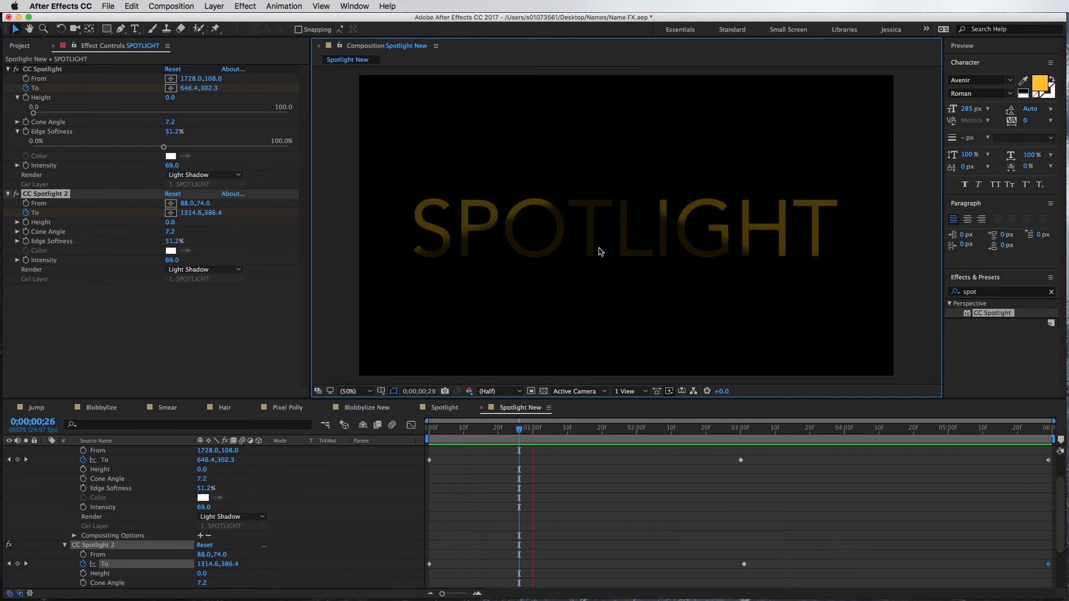
key(space)
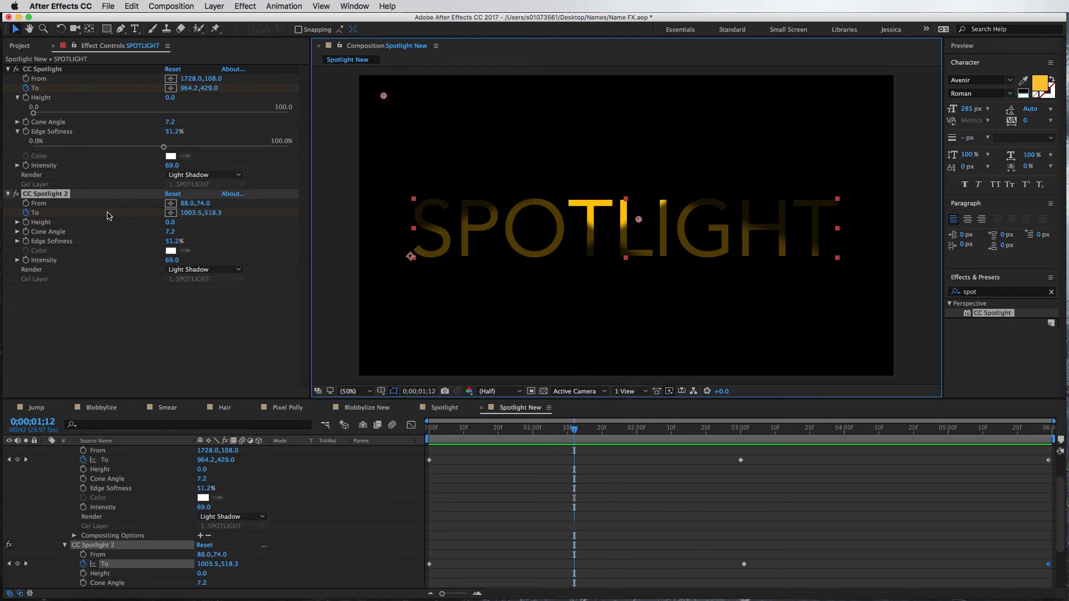
drag(173, 264, 166, 268)
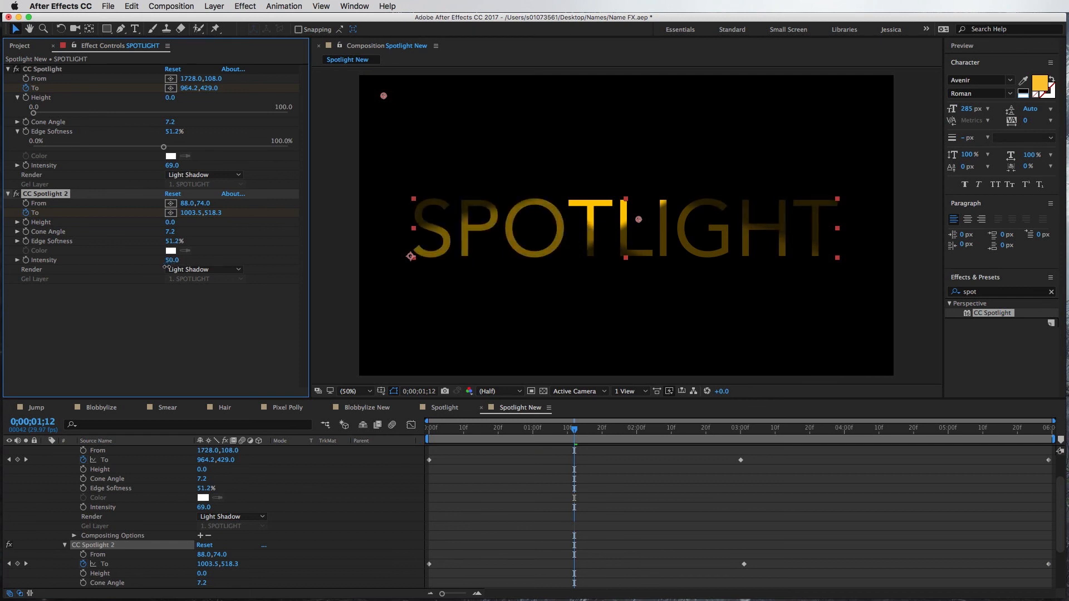
drag(172, 165, 162, 167)
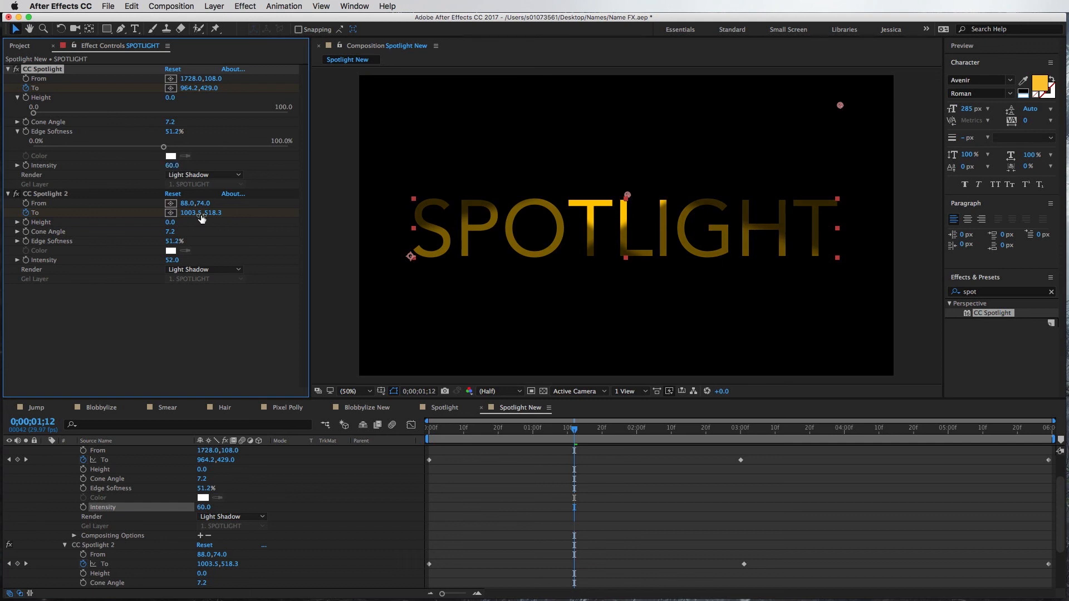
- Play the spotlight animation from the start to check the new intensities
drag(575, 431, 395, 439)
key(space)
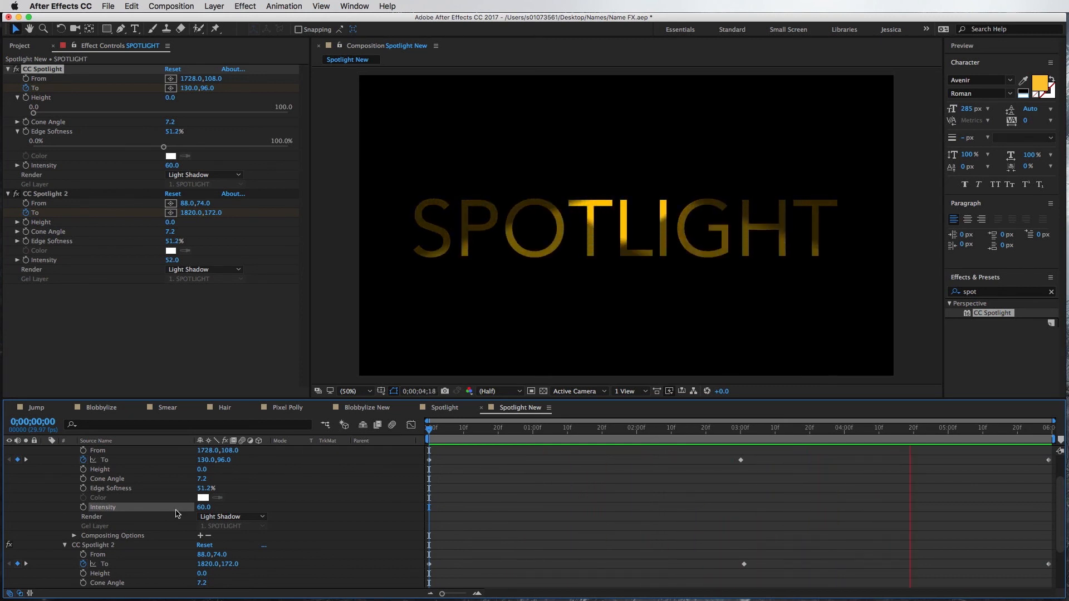
key(space)
- Delay the first To keyframe of CC Spotlight 2 to about 0;00;00;13
click(65, 545)
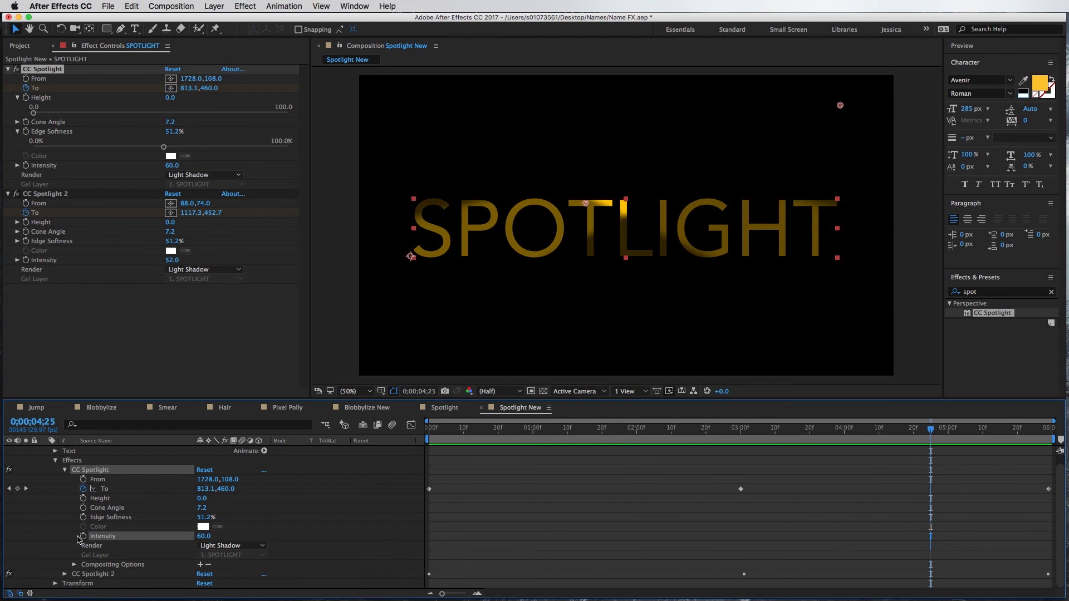
click(66, 473)
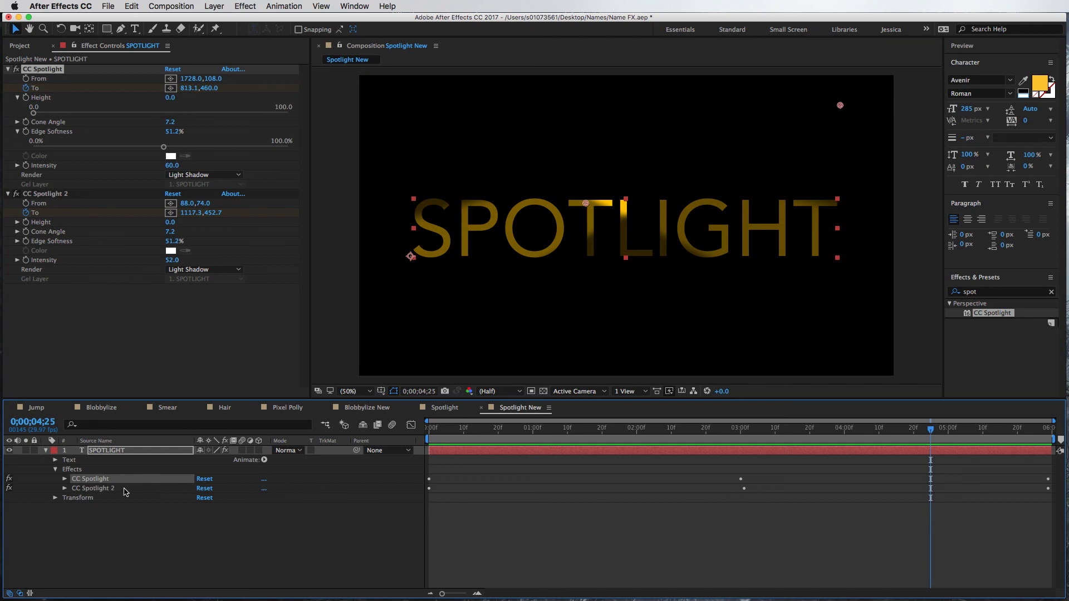
click(64, 489)
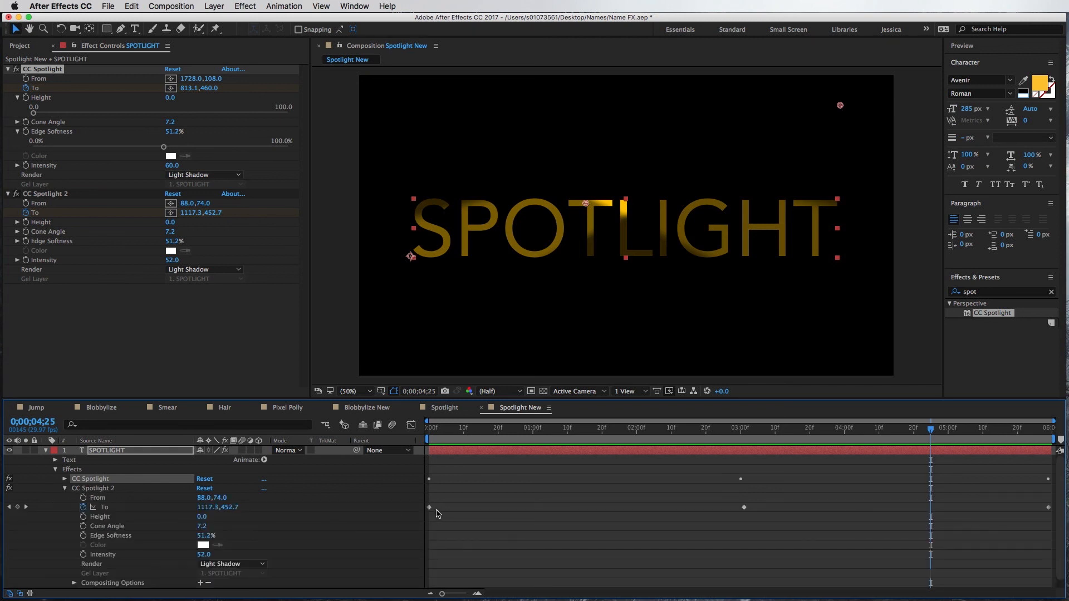
drag(429, 508, 464, 508)
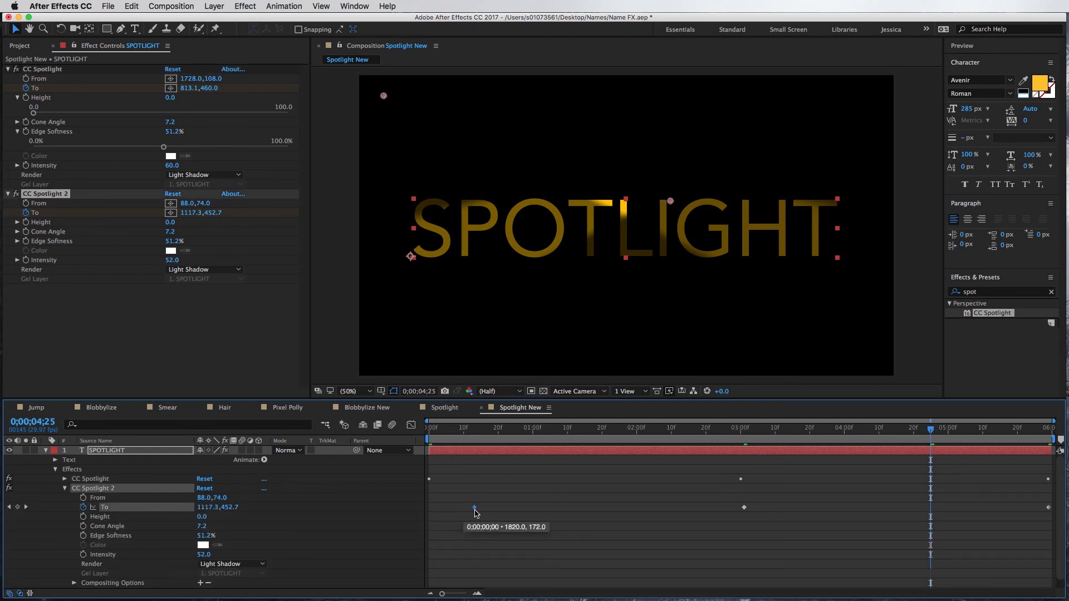
- Retime the three To keyframes of CC Spotlight to about 0;00;00;24, 0;00;02;25 and 0;00;05;14
click(431, 486)
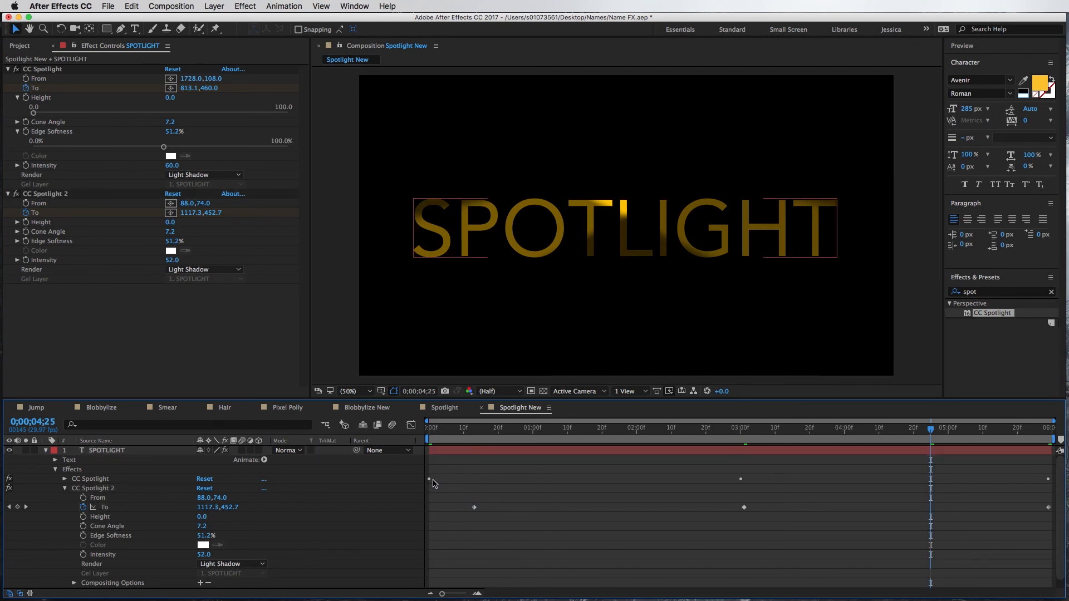
click(64, 479)
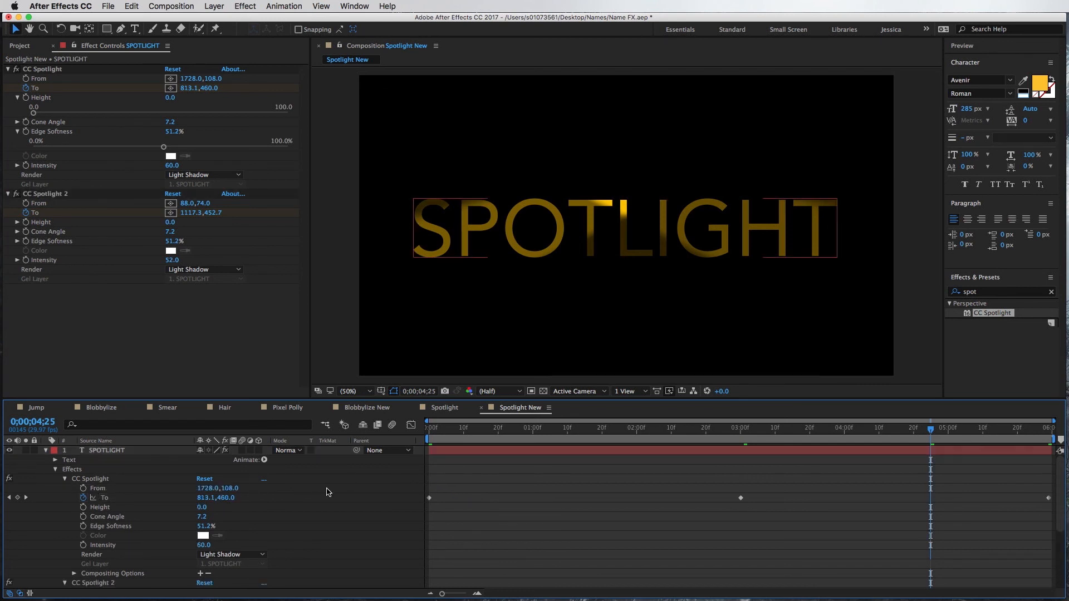
click(430, 499)
drag(431, 503, 515, 482)
scroll(548, 507, down, 2)
scroll(549, 507, up, 2)
drag(740, 480, 723, 481)
drag(1048, 480, 997, 481)
- Move the middle and last To keyframes of CC Spotlight 2 to about 0;00;03;05 and 0;00;05;23, and preview the offset timing
drag(745, 584, 764, 584)
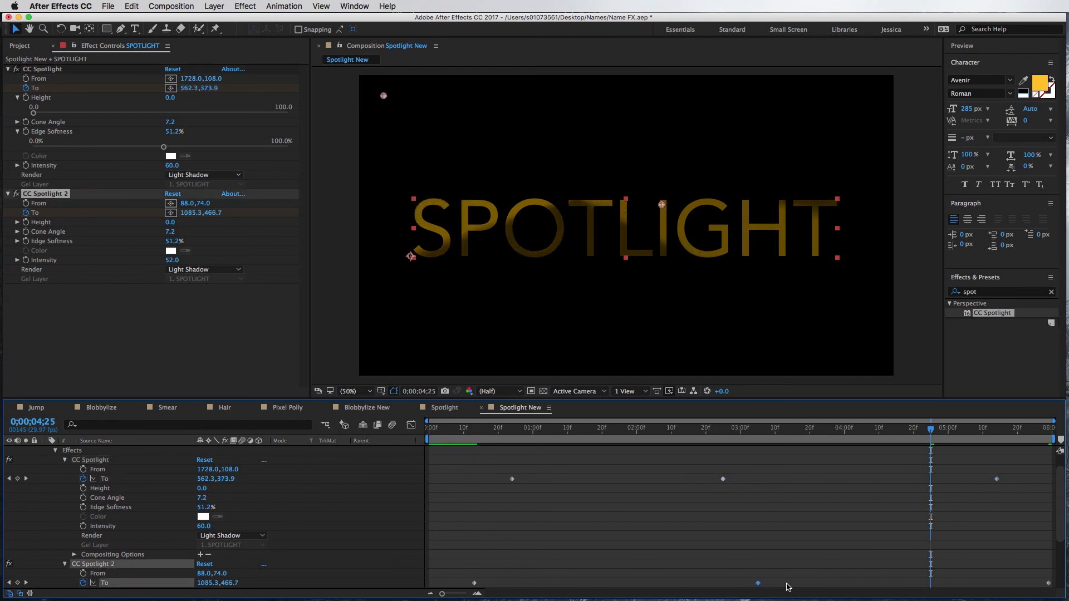
drag(1049, 584, 1028, 583)
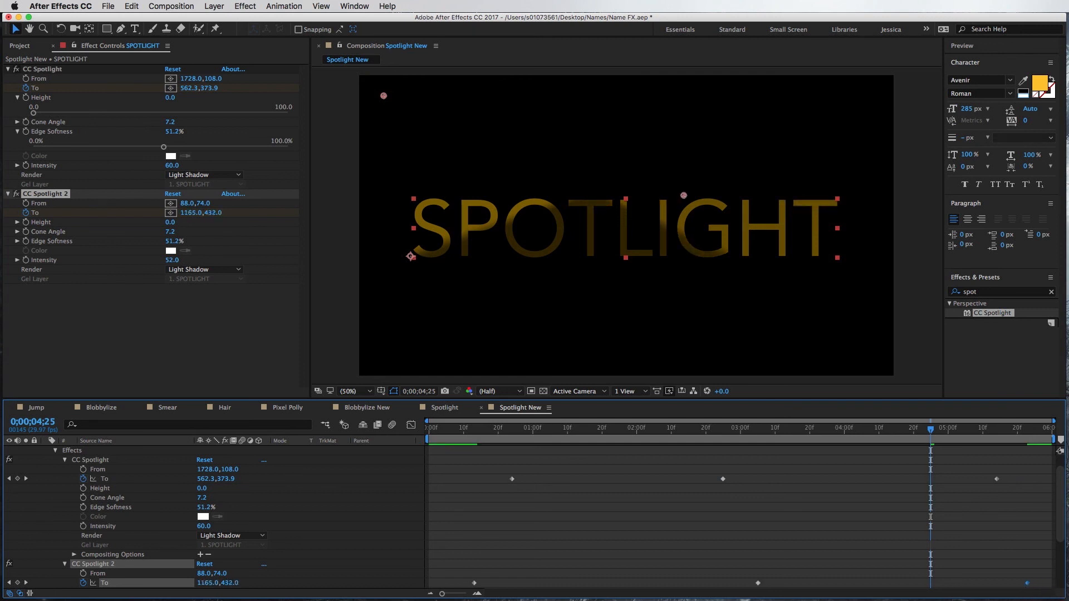
key(space)
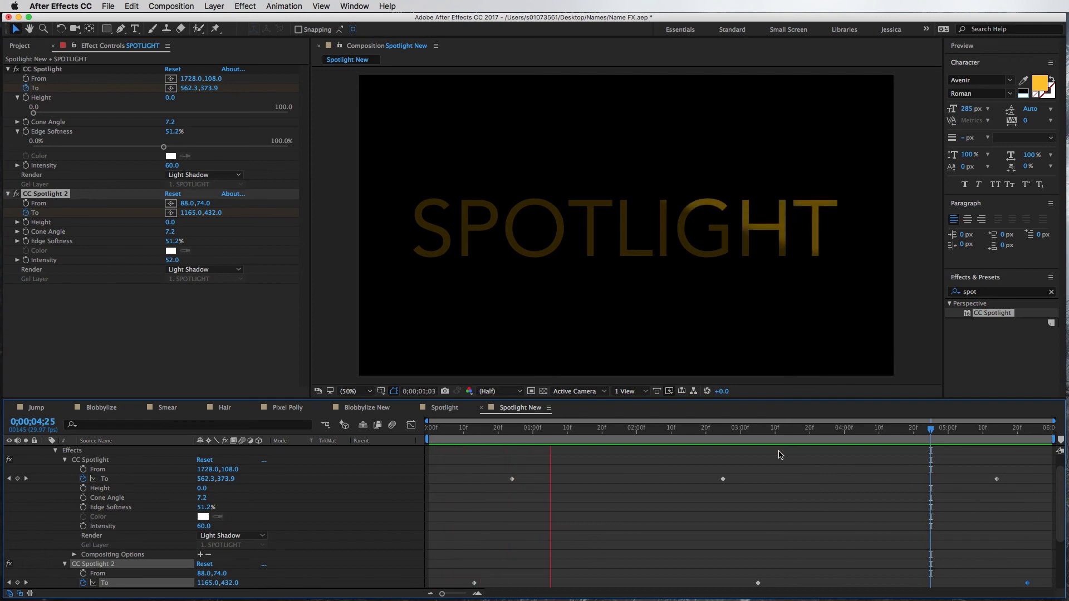
key(space)
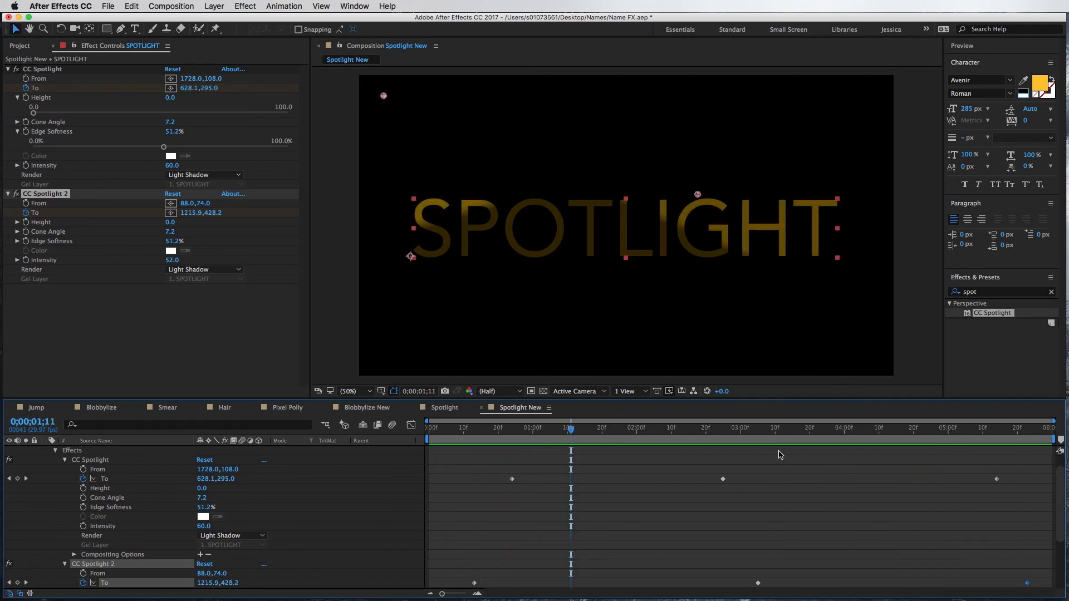